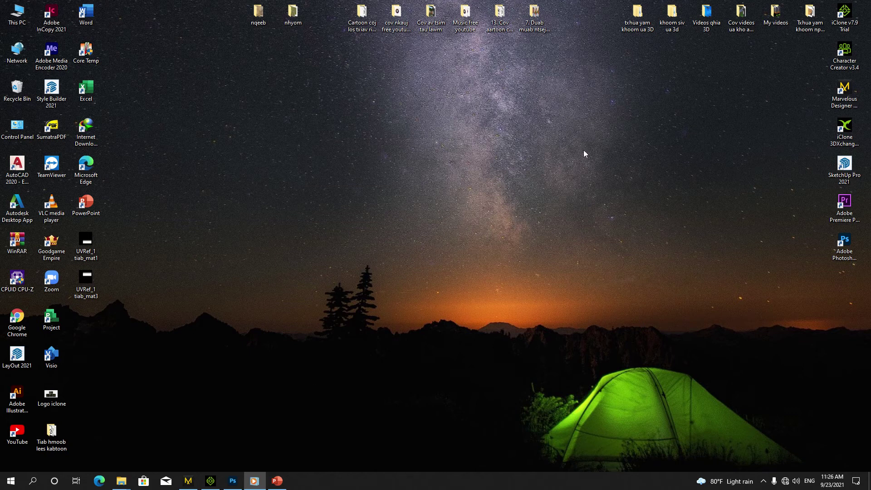
Switch to iClone and add the Butte terrain from the large height map templates to the scene
left_click(211, 481)
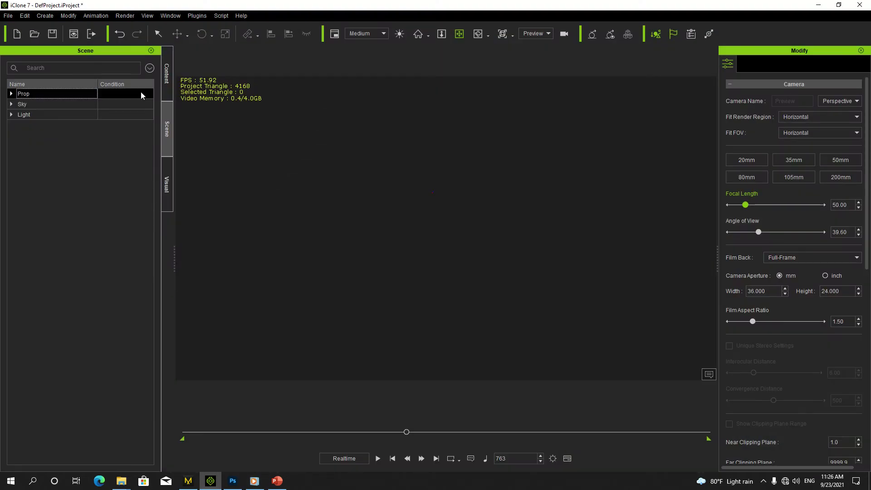
left_click(167, 70)
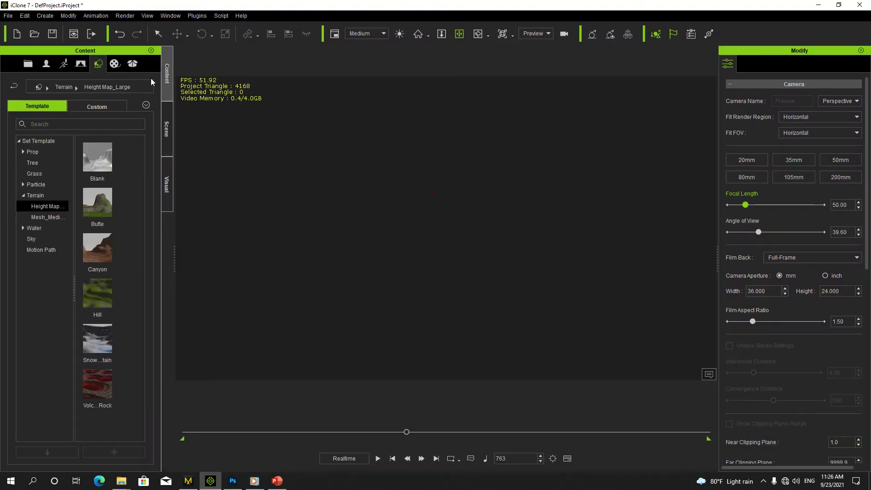
double_click(101, 208)
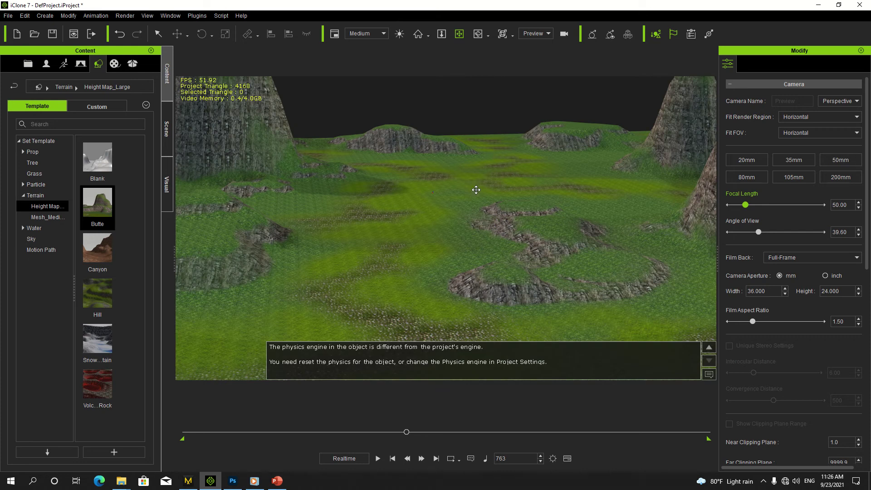
left_click_drag(476, 190, 453, 200)
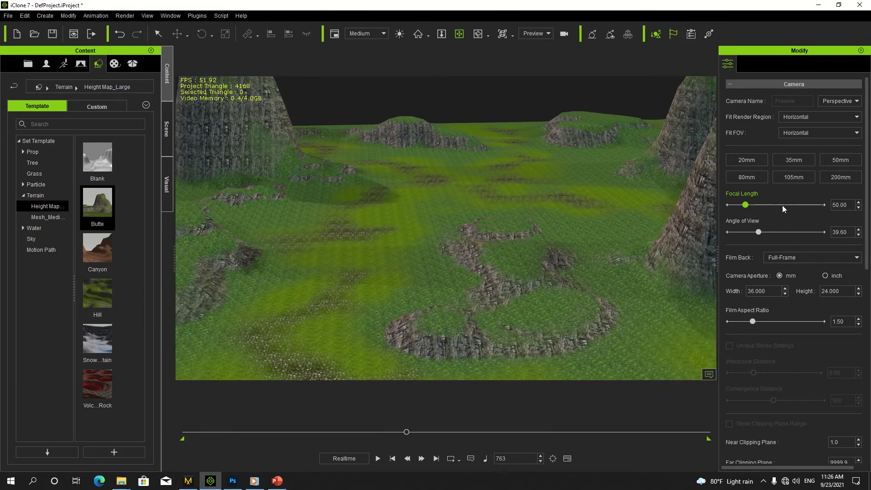
mouse_move(746, 205)
left_mouse_down()
mouse_move(762, 205)
mouse_move(748, 205)
left_mouse_up()
Select the Butte terrain in the scene and open its height map in Photoshop, updating the image from the disk copy
left_click(167, 136)
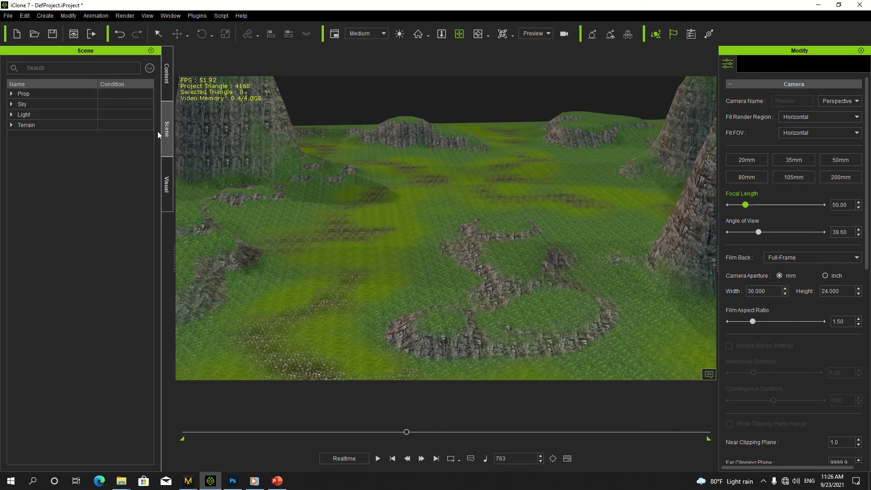
double_click(51, 125)
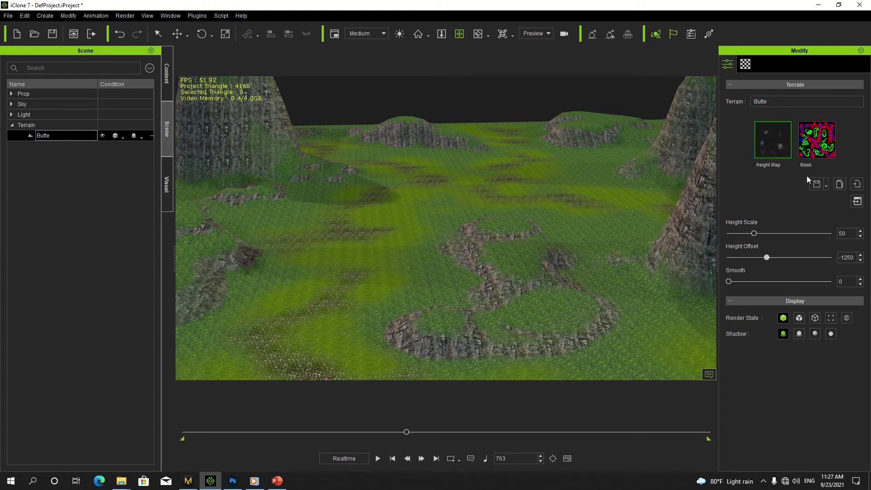
left_click(856, 201)
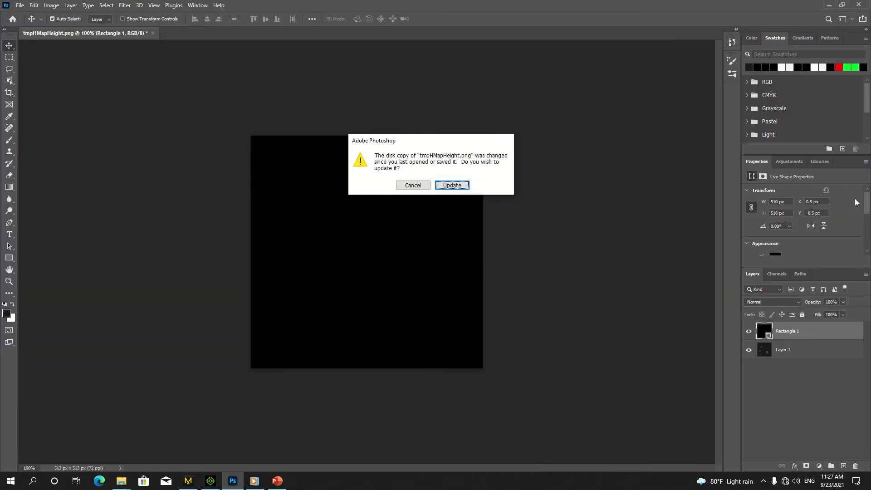
left_click(448, 188)
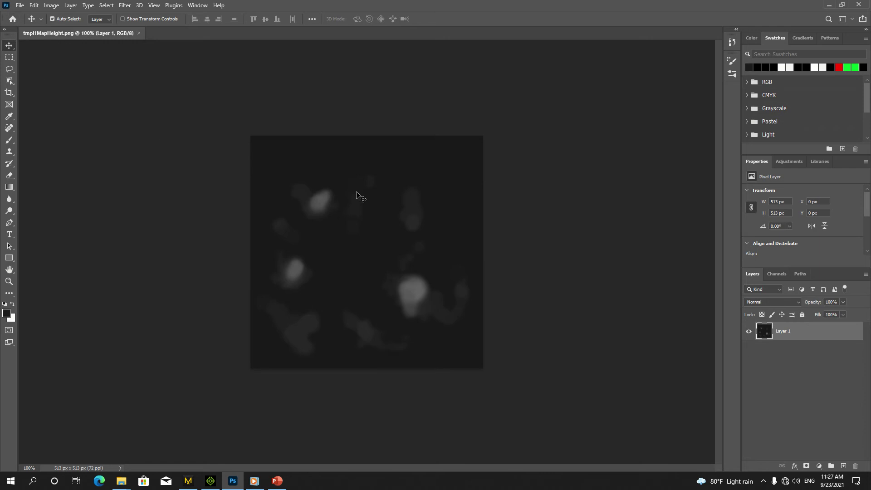
Set Photoshop's foreground color to black (000000) and activate the Brush tool for the height map
left_click(211, 481)
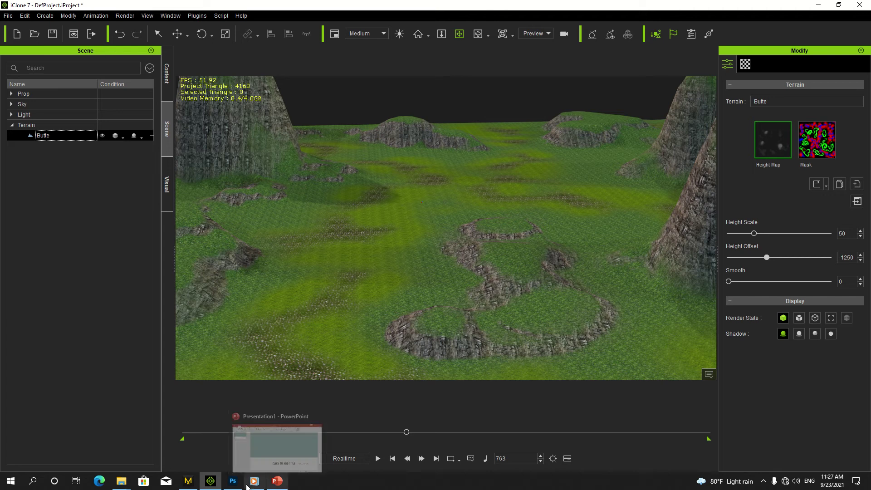
left_click(232, 482)
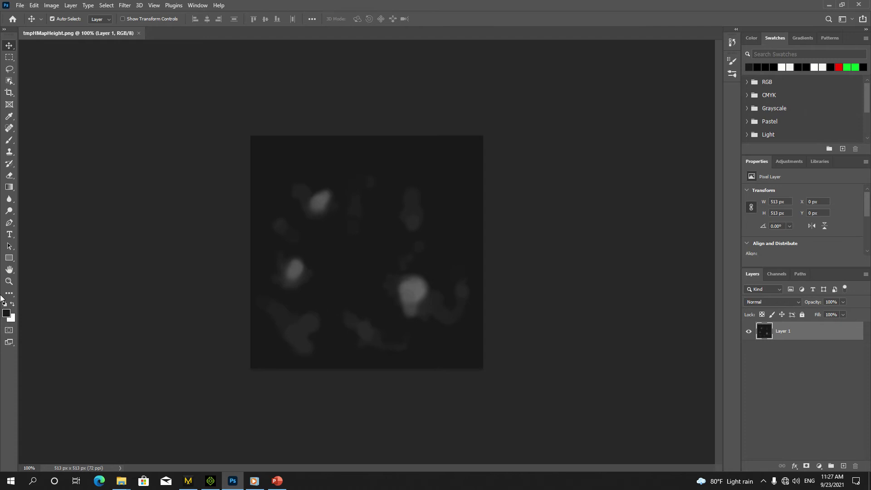
left_click(6, 313)
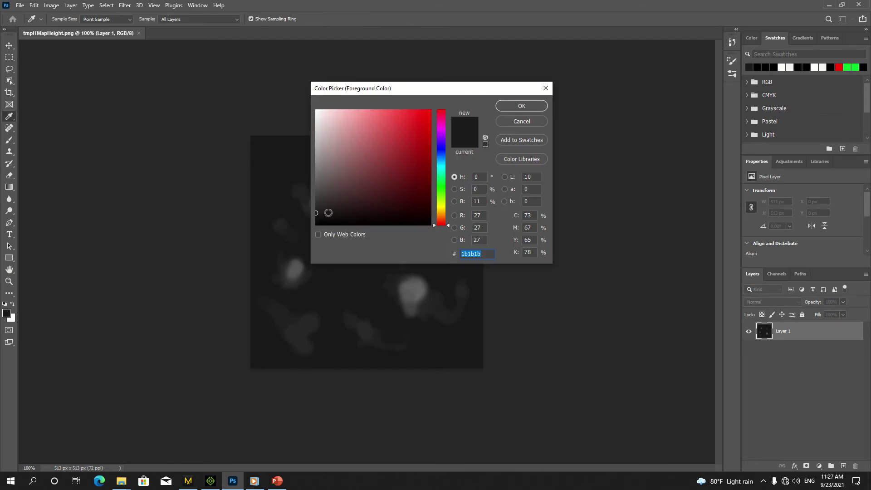
type("000000")
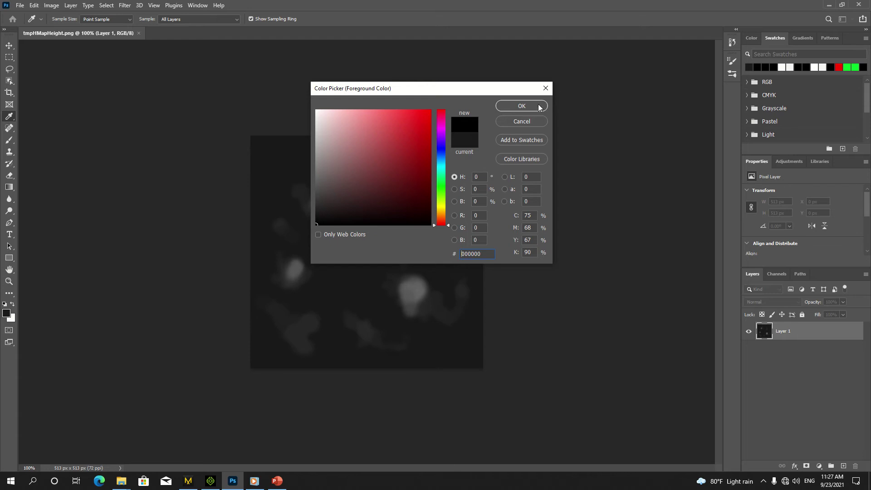
left_click(520, 107)
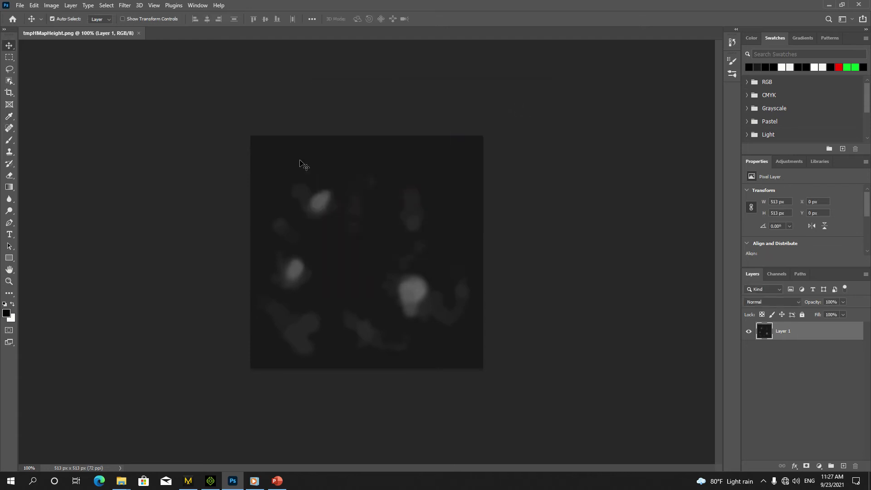
left_click(9, 140)
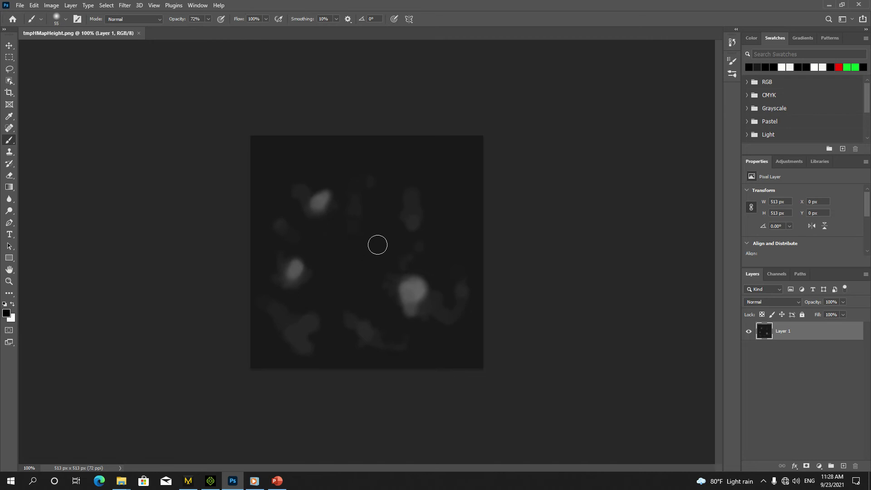
mouse_move(377, 243)
left_mouse_down()
mouse_move(369, 275)
mouse_move(375, 243)
left_mouse_up()
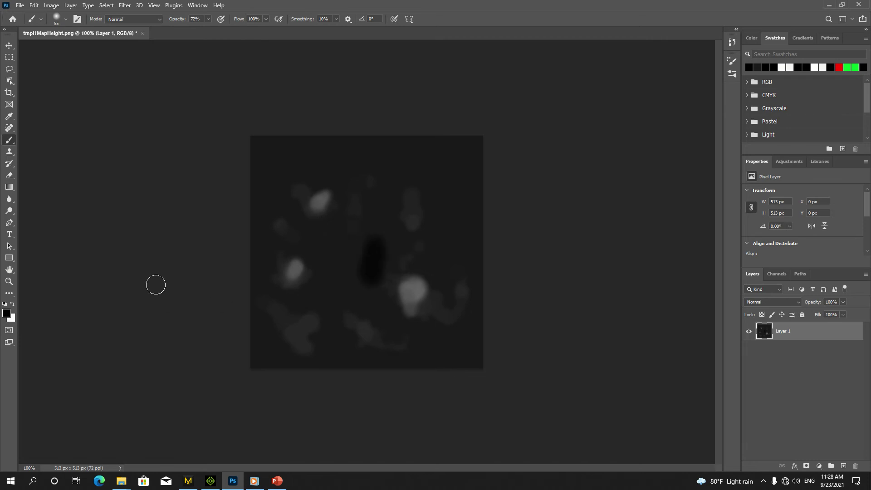
key("ctrl+z")
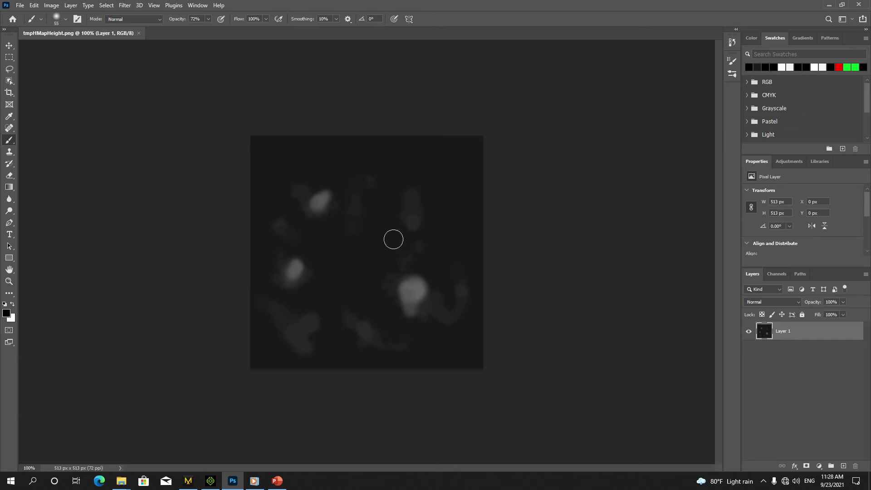
mouse_move(394, 242)
left_mouse_down()
mouse_move(388, 267)
mouse_move(396, 251)
left_mouse_up()
key("ctrl+z")
left_click(210, 481)
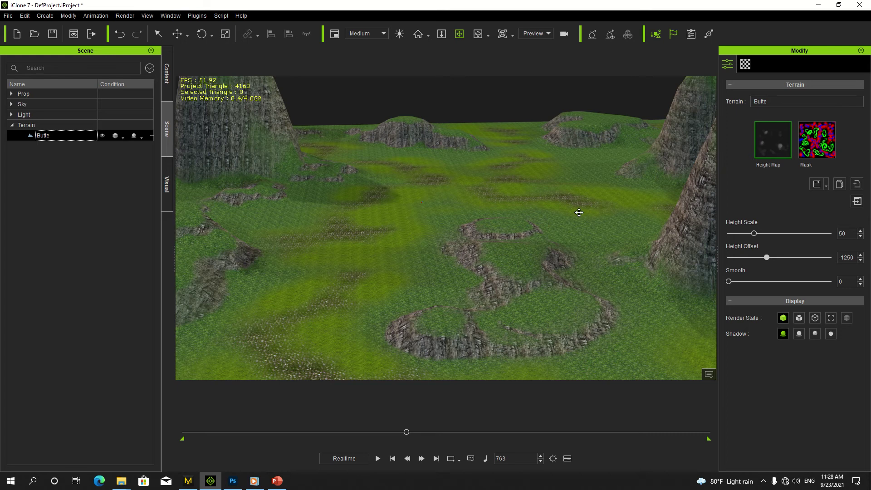
left_click(233, 480)
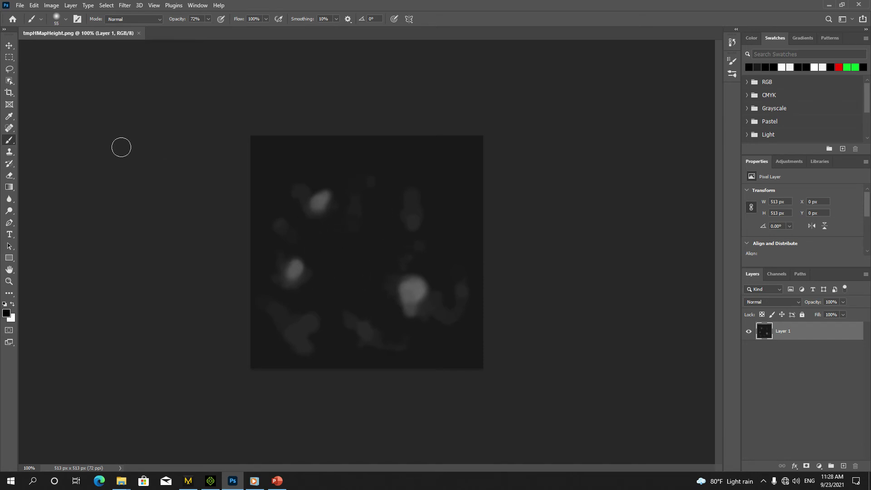
Reduce the brush size to 37 px and test a black stroke near the height map's center, undoing it
left_click(65, 20)
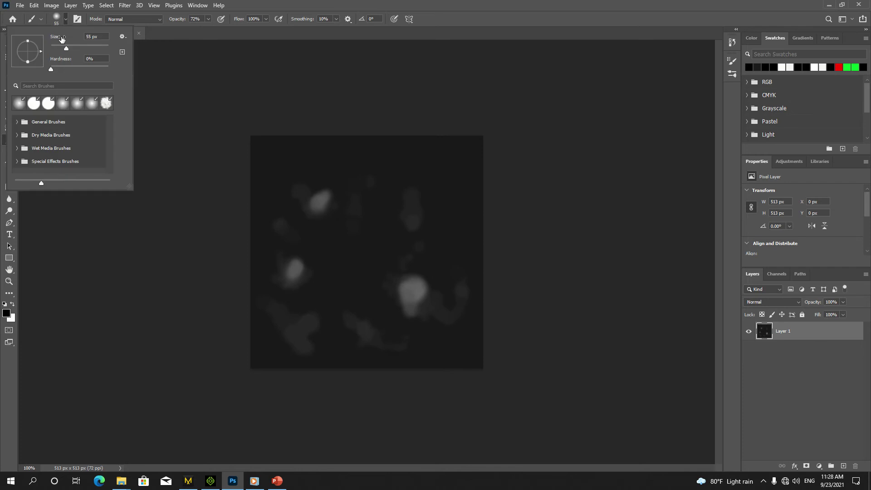
left_click_drag(64, 49, 60, 49)
mouse_move(377, 249)
left_mouse_down()
mouse_move(369, 278)
mouse_move(380, 283)
left_mouse_up()
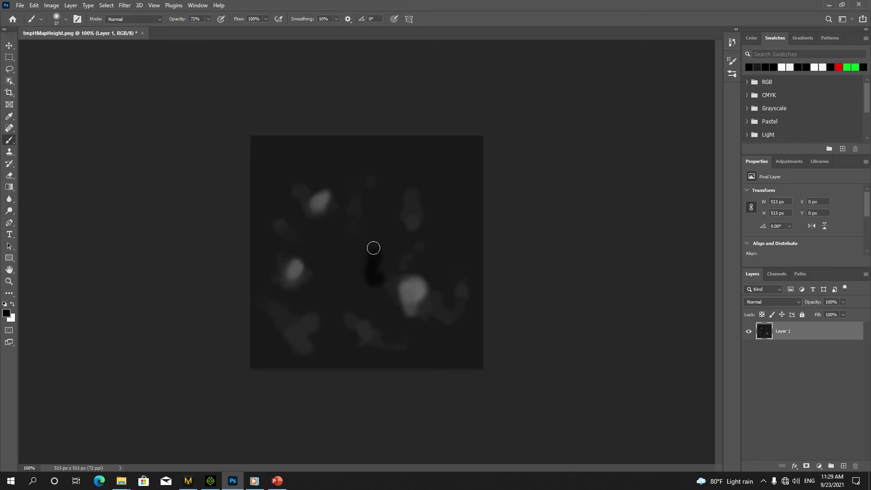
key("ctrl+z")
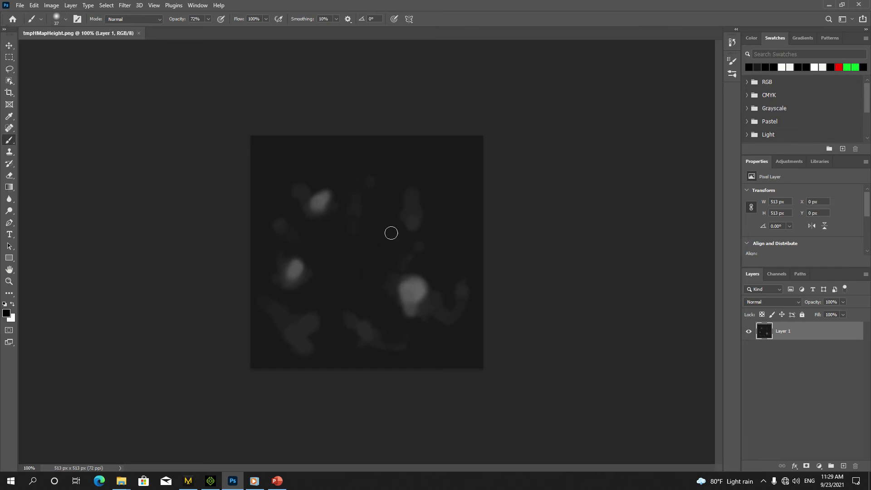
Paint three black patches on the height map: a widened one right of center, one left of center and a horizontal one at lower left
mouse_move(390, 230)
left_mouse_down()
mouse_move(390, 266)
mouse_move(397, 239)
mouse_move(393, 258)
left_mouse_up()
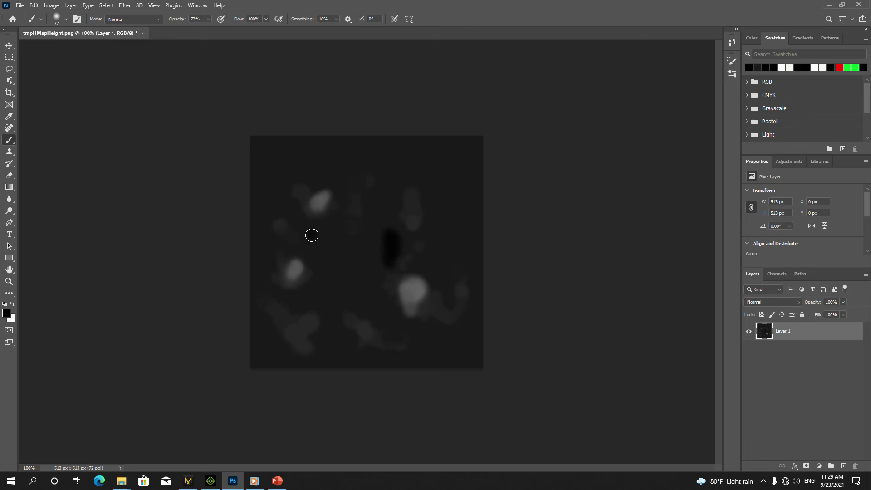
left_click_drag(312, 235, 312, 267)
left_click_drag(315, 232, 314, 260)
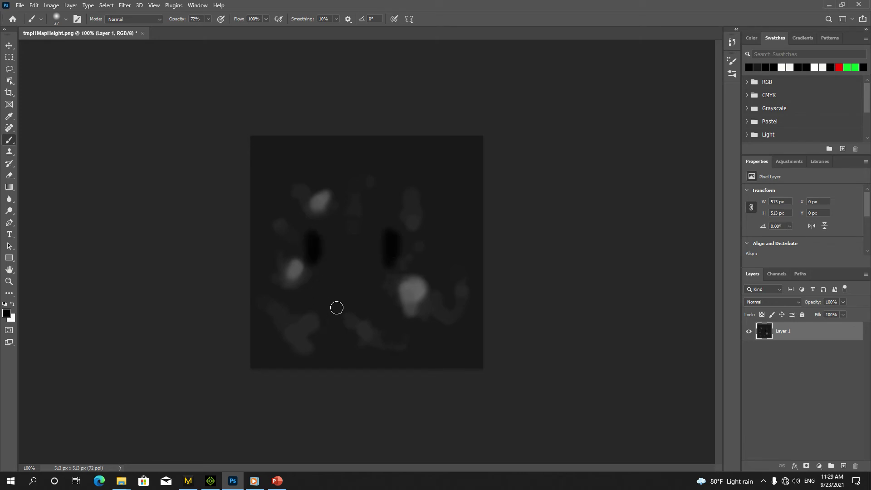
left_click_drag(318, 302, 348, 301)
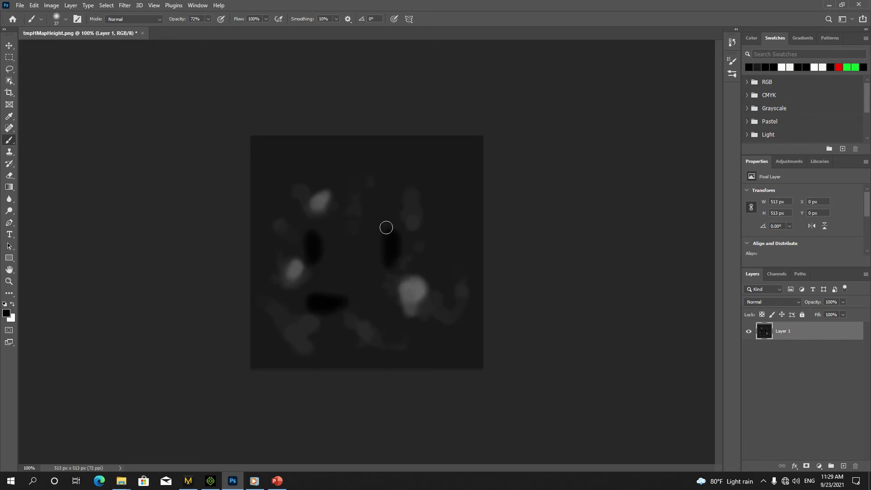
mouse_move(391, 224)
left_mouse_down()
mouse_move(389, 215)
mouse_move(393, 246)
mouse_move(392, 227)
left_mouse_up()
mouse_move(315, 232)
left_mouse_down()
mouse_move(321, 247)
mouse_move(311, 261)
left_mouse_up()
left_click_drag(310, 302, 331, 302)
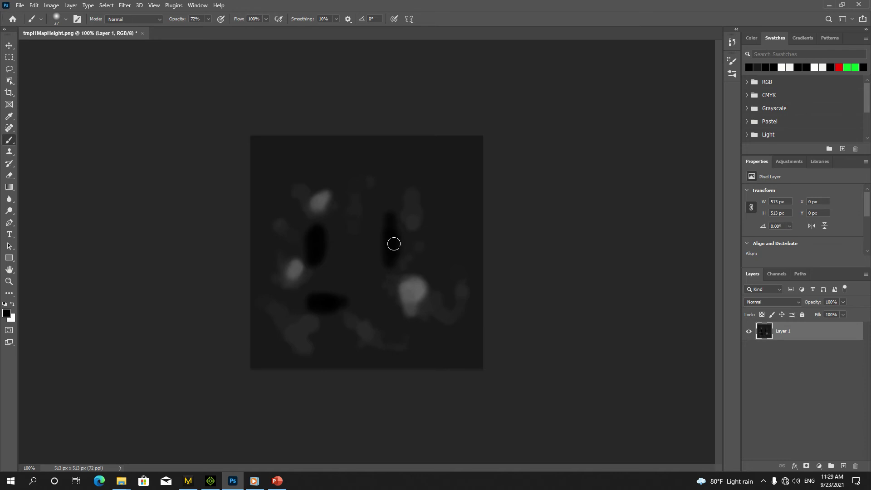
mouse_move(393, 243)
left_mouse_down()
mouse_move(376, 262)
mouse_move(386, 242)
mouse_move(384, 264)
mouse_move(392, 231)
mouse_move(383, 223)
mouse_move(379, 241)
left_mouse_up()
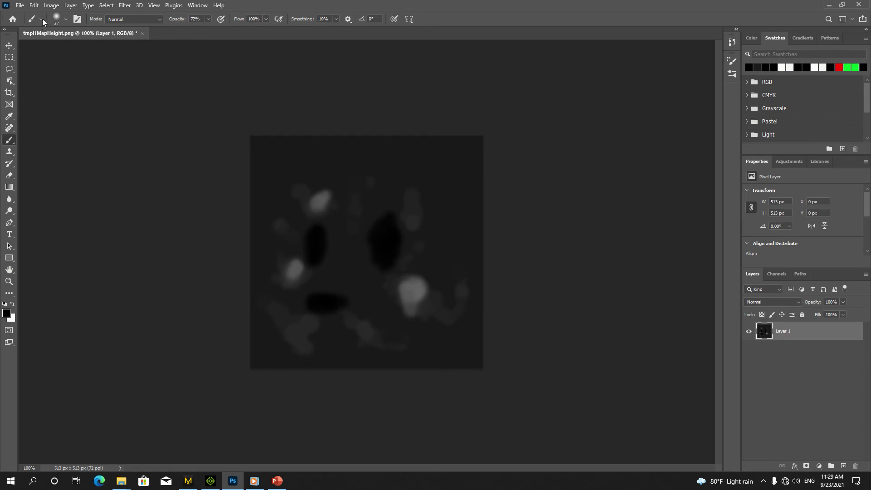
Start saving a copy of the height map on the computer in Pictures and delete the existing tmpHMapHeight file there
left_click(19, 5)
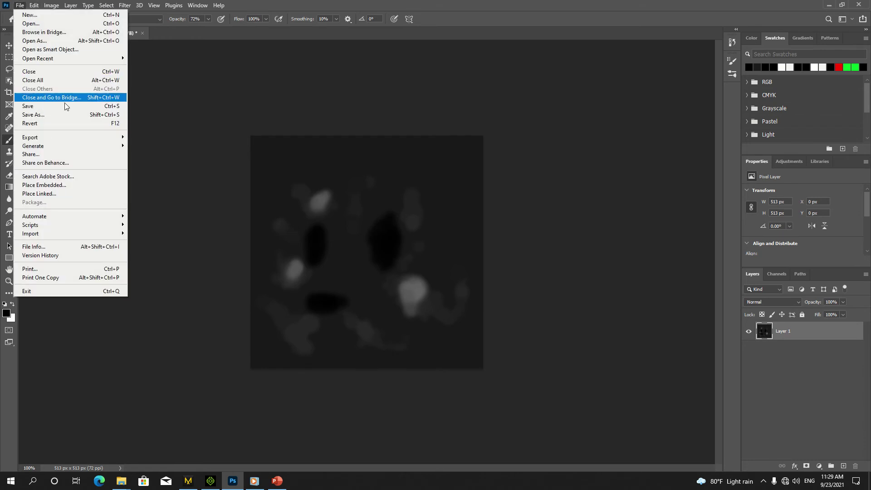
left_click(62, 114)
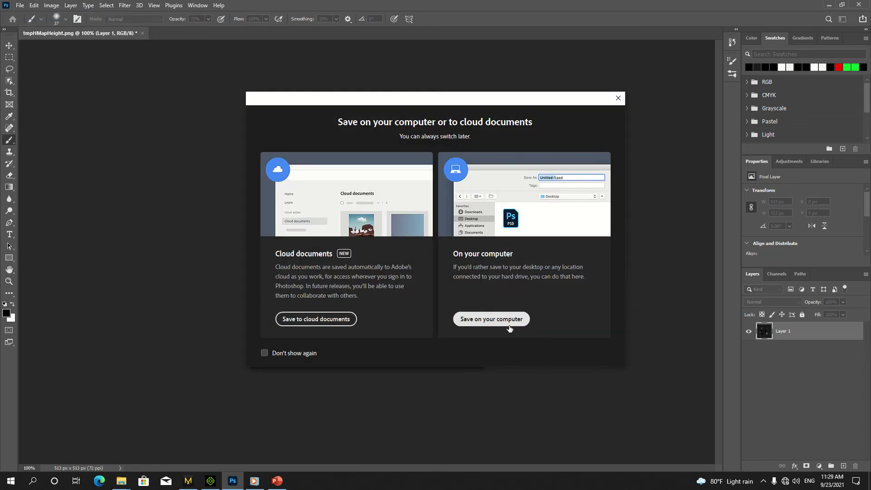
left_click(491, 319)
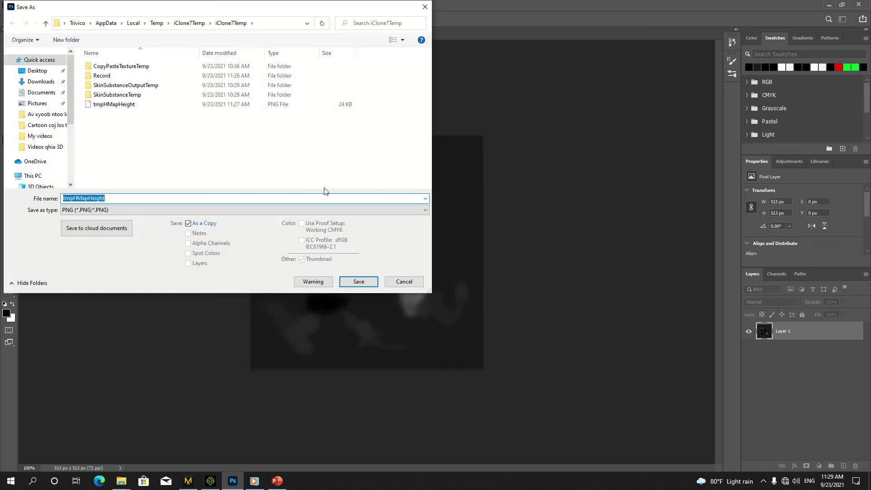
left_click(46, 106)
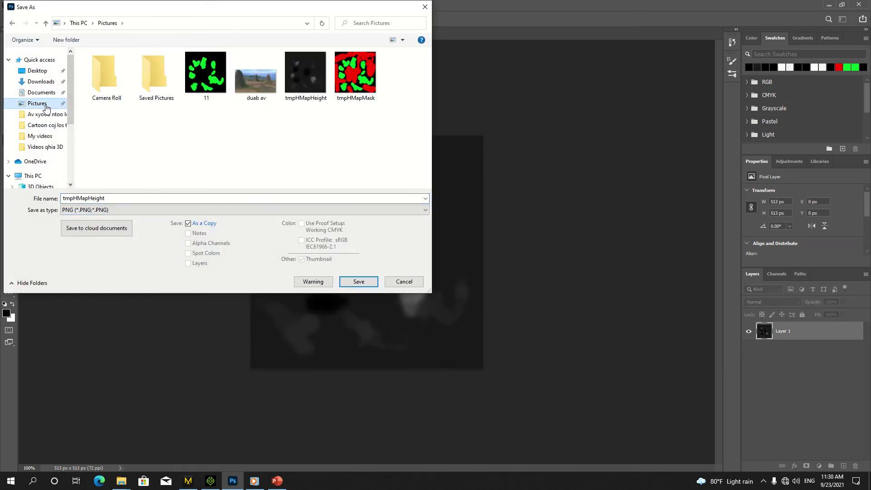
left_click(297, 78)
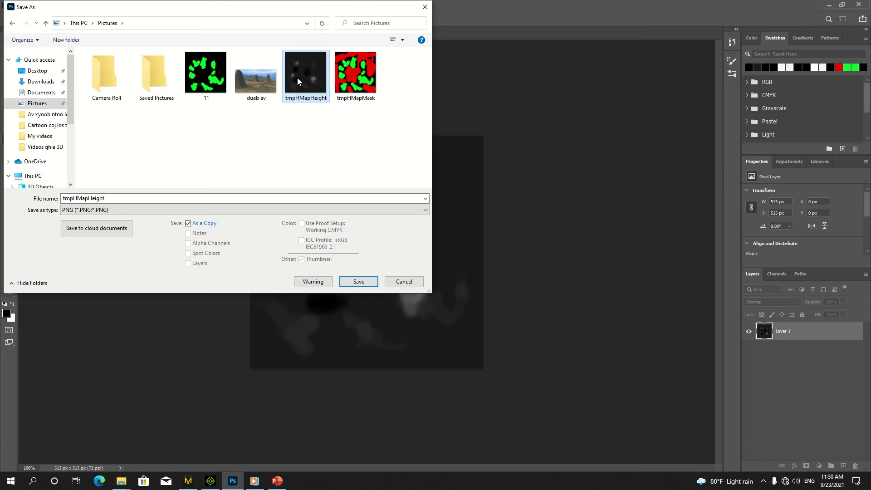
key("Delete")
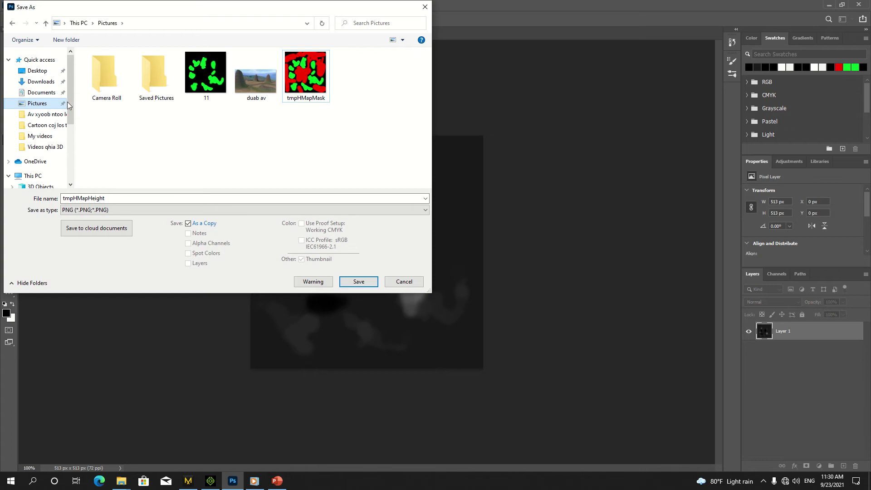
Save the height map copy in Pictures as a PNG named tmpHMapHeight11 with the large file size (fastest saving) option
left_click(69, 199)
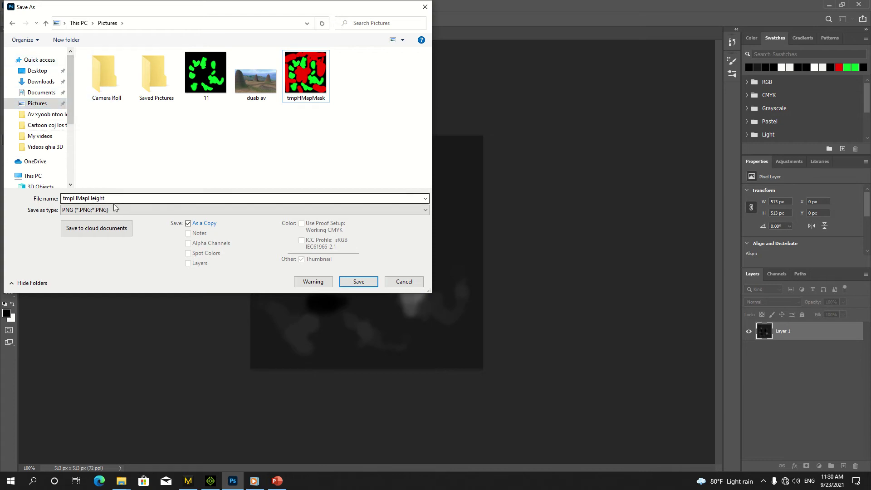
double_click(109, 198)
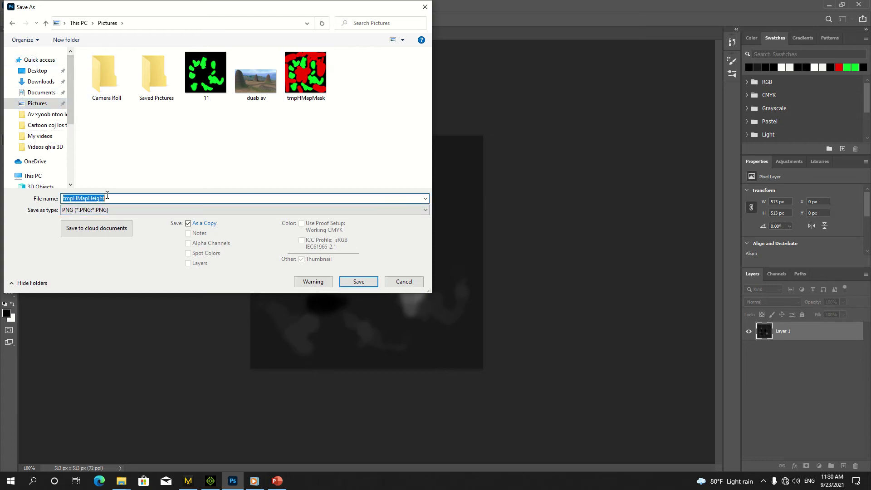
left_click(106, 195)
left_click(424, 211)
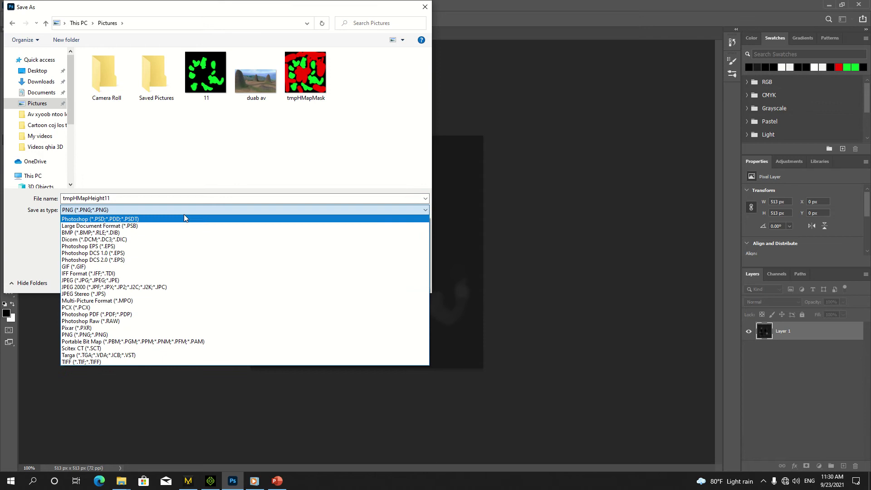
left_click(110, 334)
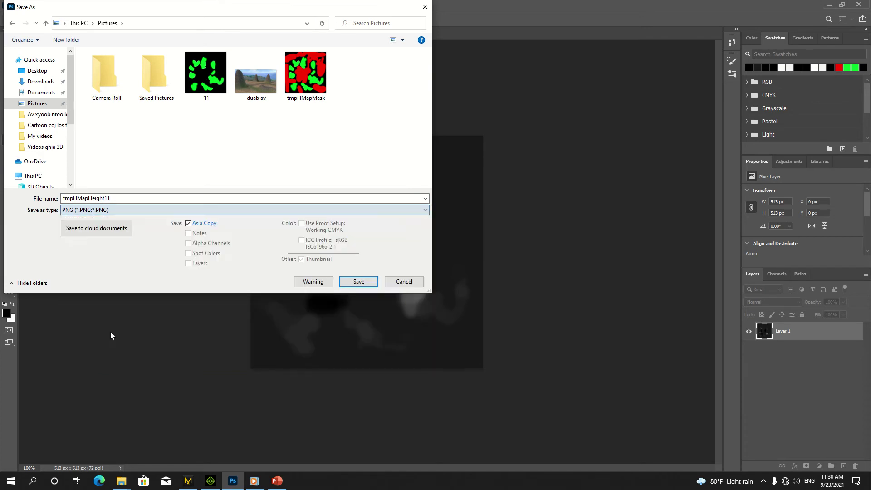
left_click(359, 281)
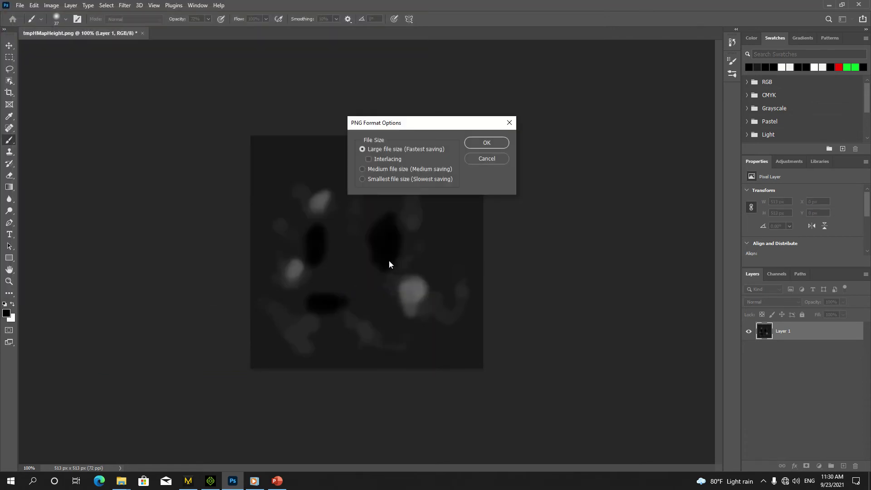
left_click(500, 145)
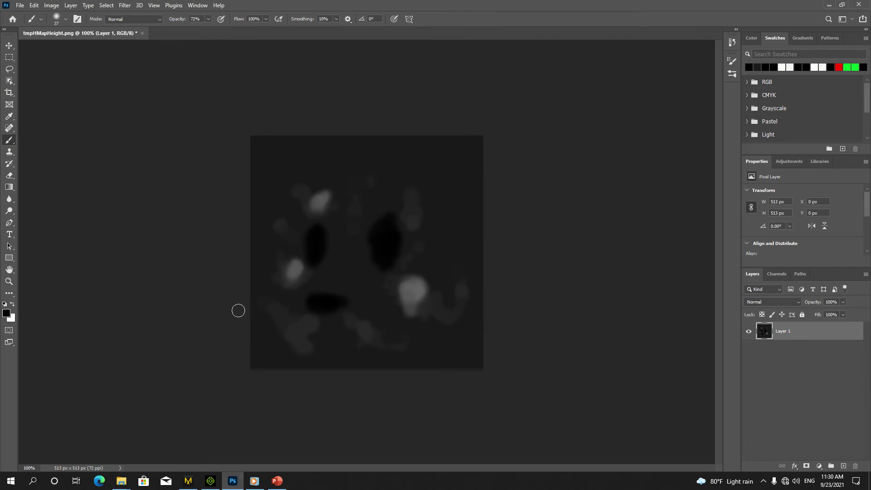
Switch to iClone, return the timeline to frame 1 and load tmpHMapHeight11 as the Butte terrain's height map
left_click(211, 481)
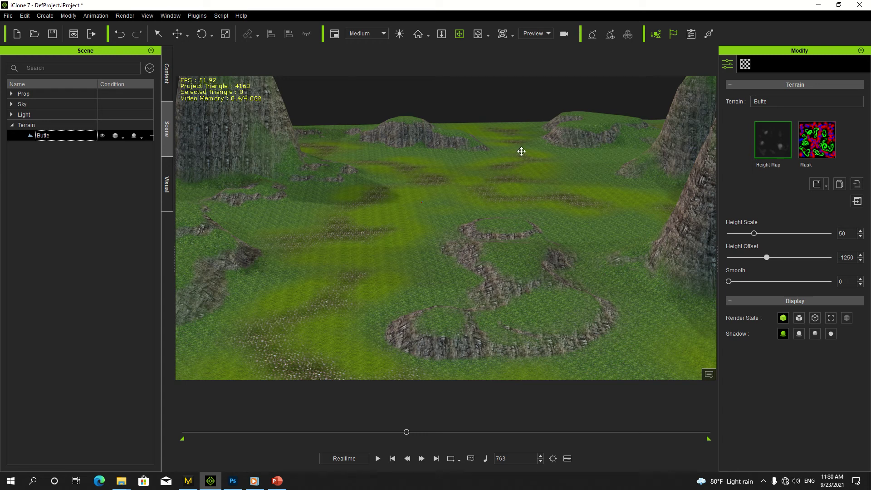
mouse_move(408, 4)
right_click_drag(471, 245, 480, 182)
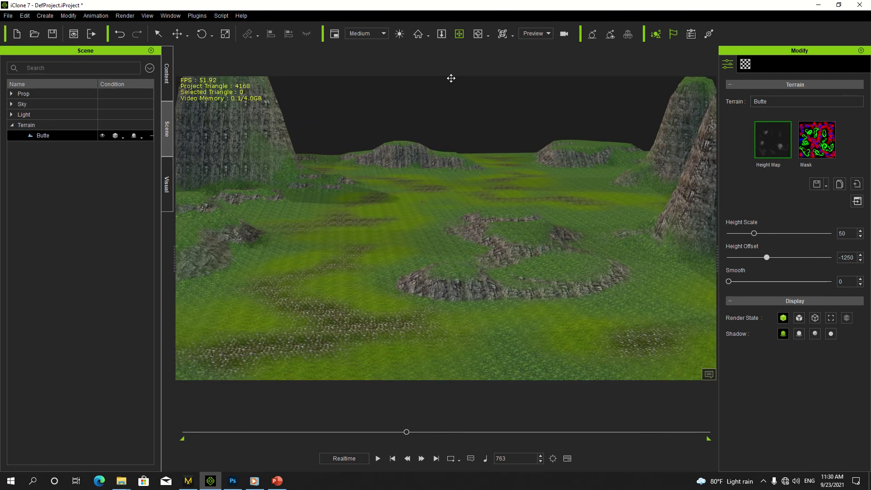
right_click_drag(505, 262, 433, 185)
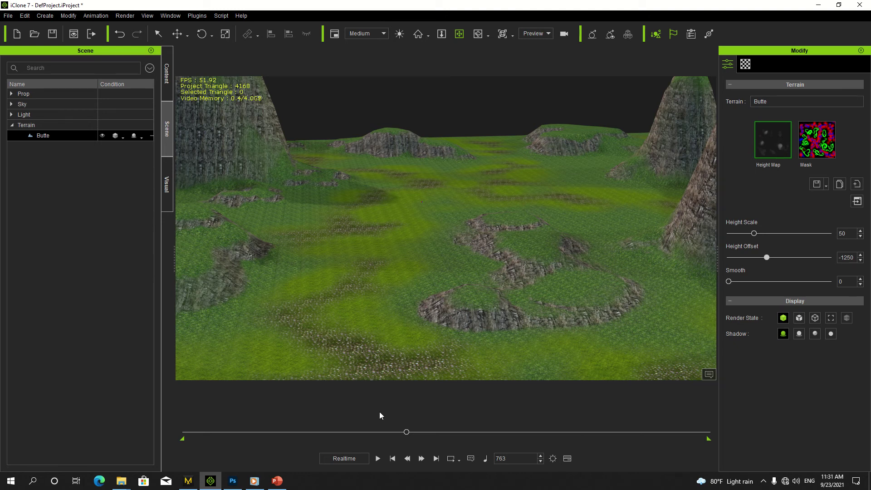
left_click(393, 458)
left_click(770, 141)
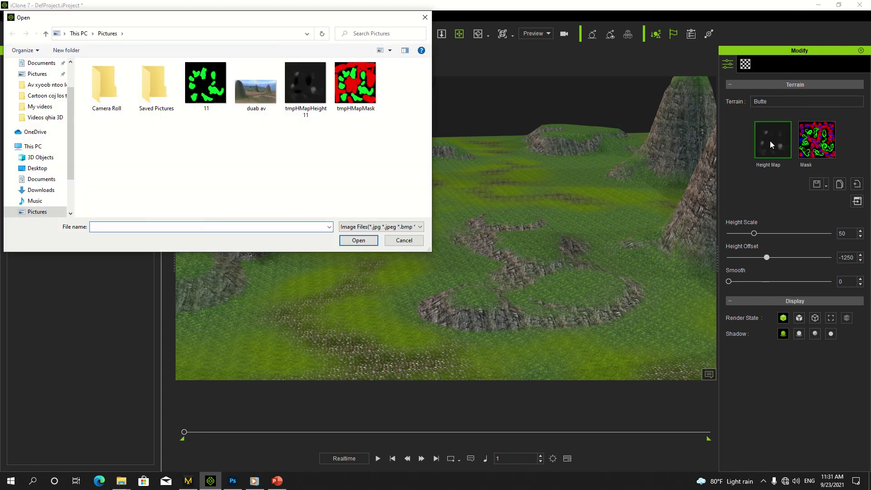
double_click(303, 99)
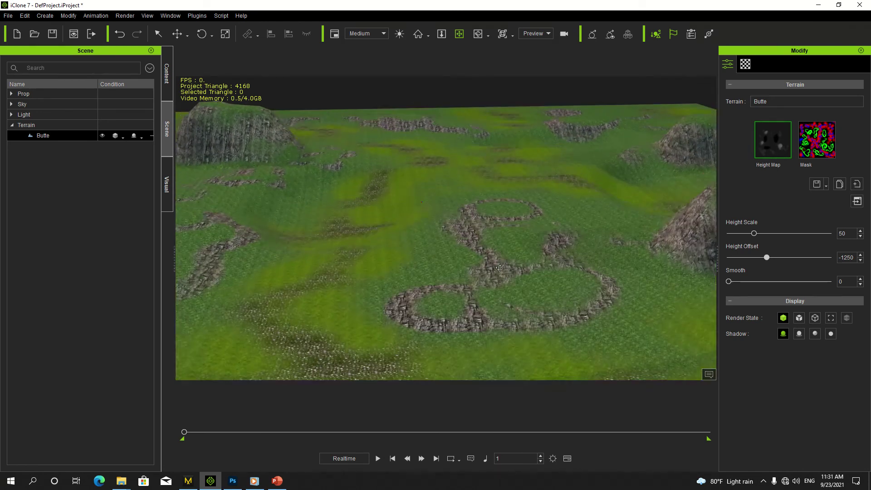
right_click_drag(517, 238, 397, 264)
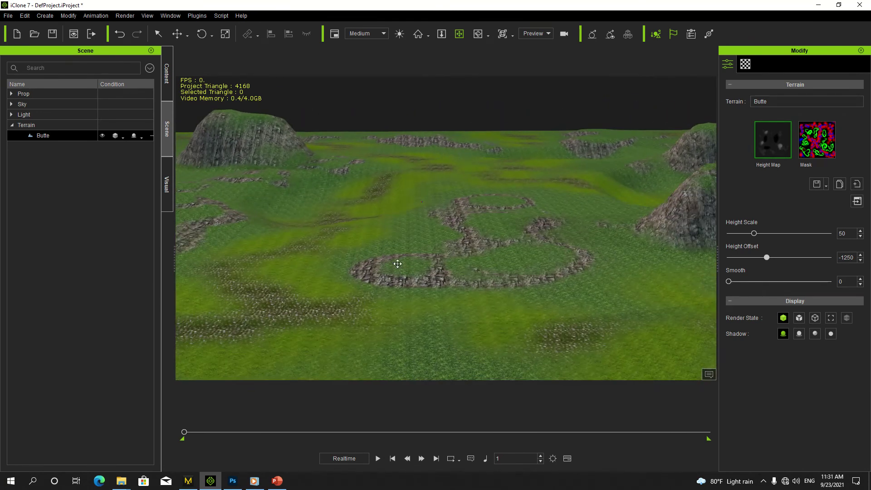
right_click_drag(338, 204, 321, 275)
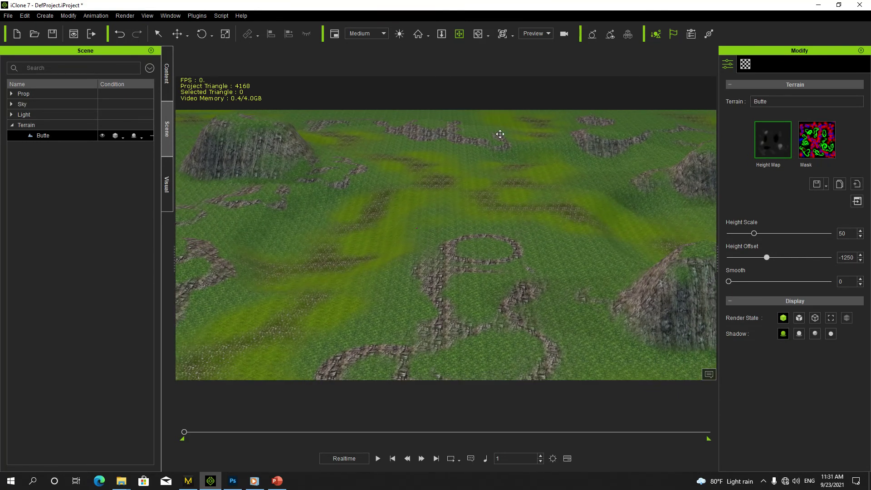
middle_click_drag(544, 158, 539, 132)
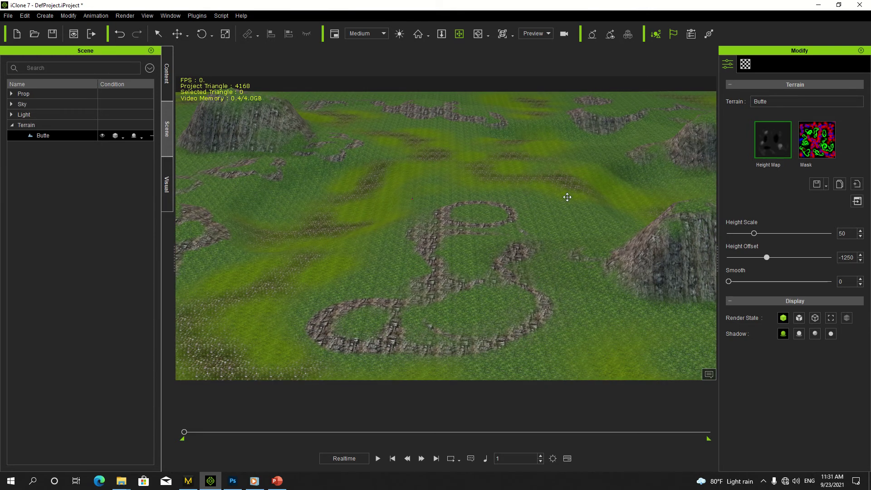
right_click_drag(503, 228, 522, 243)
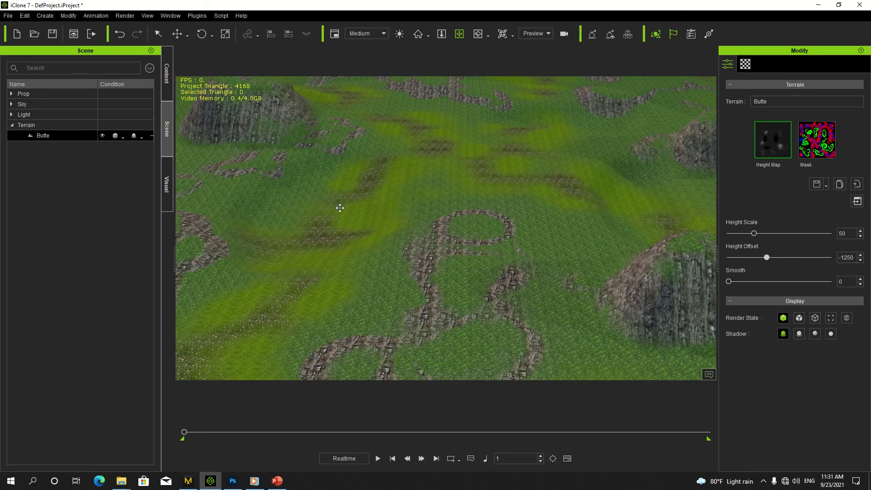
right_click_drag(550, 232, 442, 232)
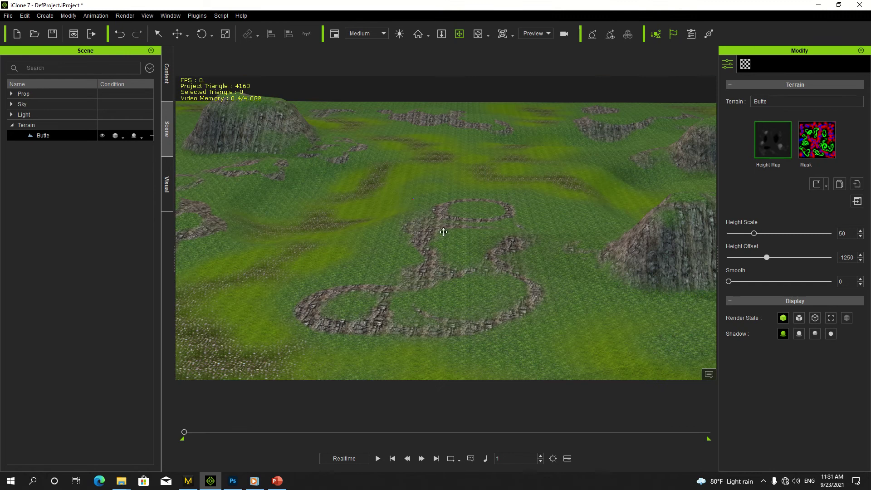
Open the Sky templates in the content library and try Clear Day 00, 01, 04 and 02 on the scene
left_click(12, 105)
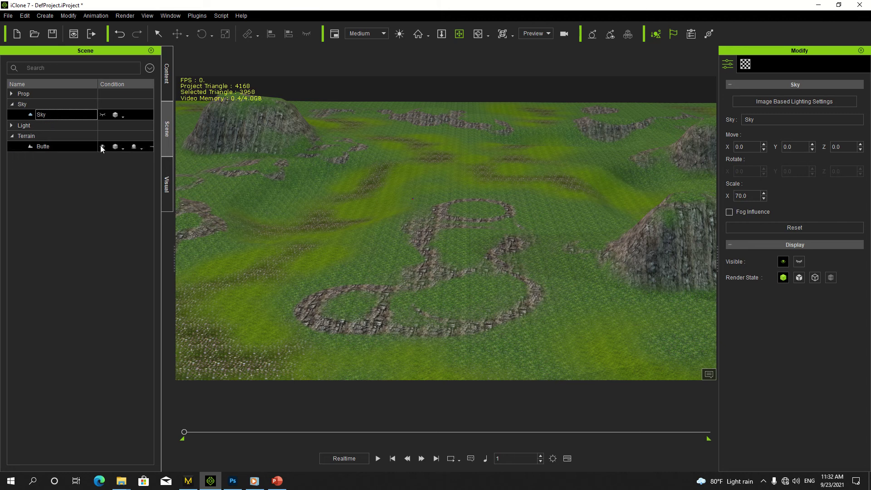
left_click(167, 75)
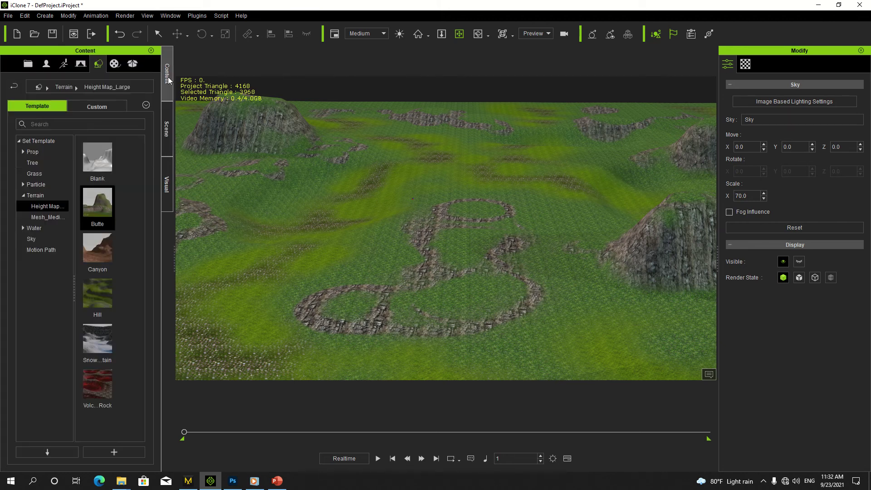
left_click(31, 238)
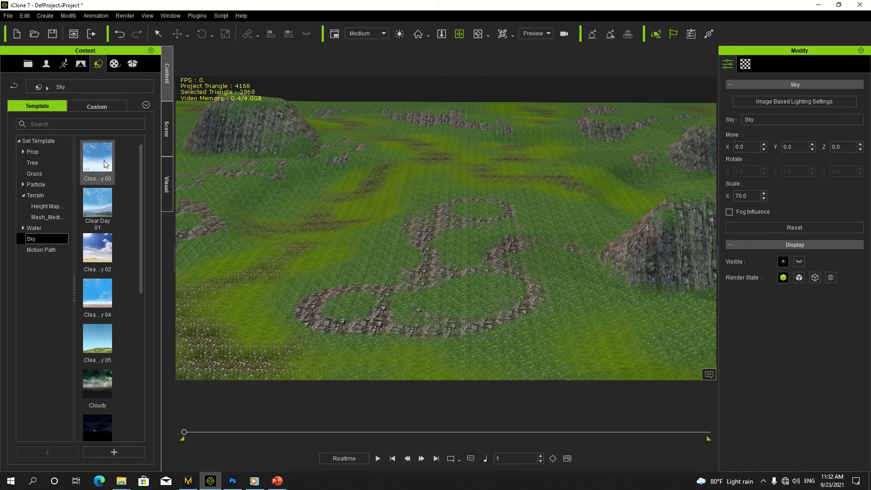
double_click(105, 163)
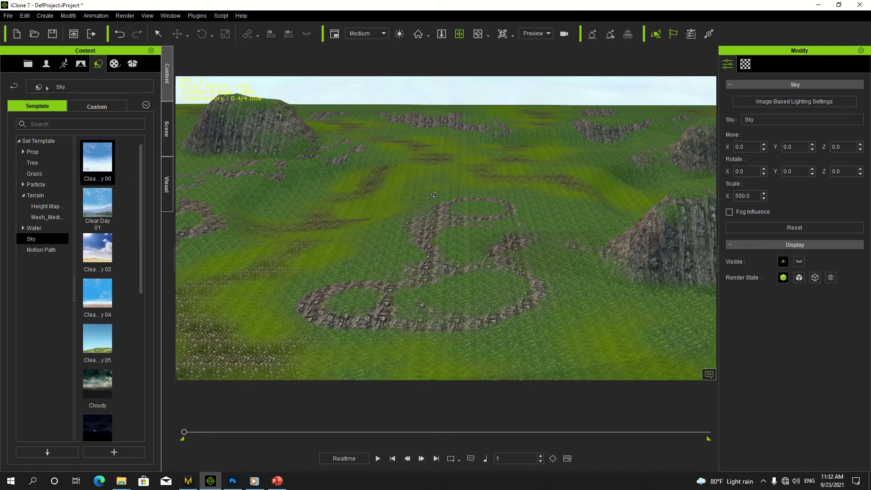
right_click_drag(434, 195, 416, 231)
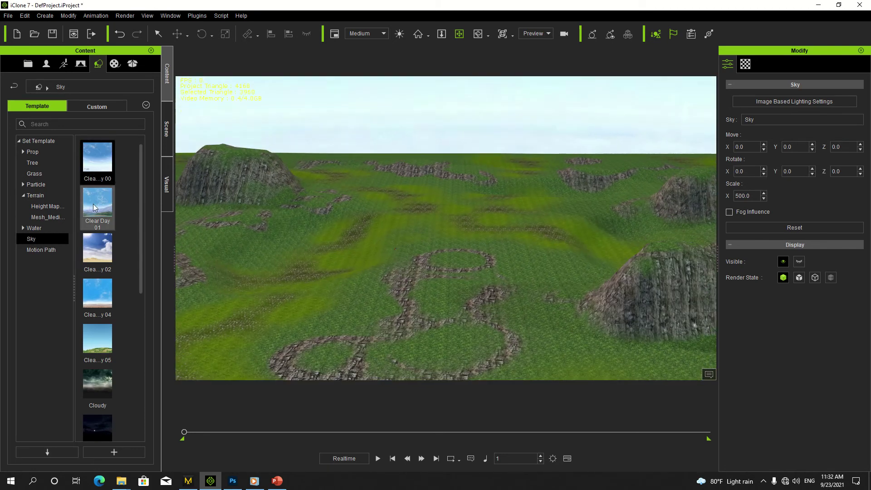
double_click(94, 207)
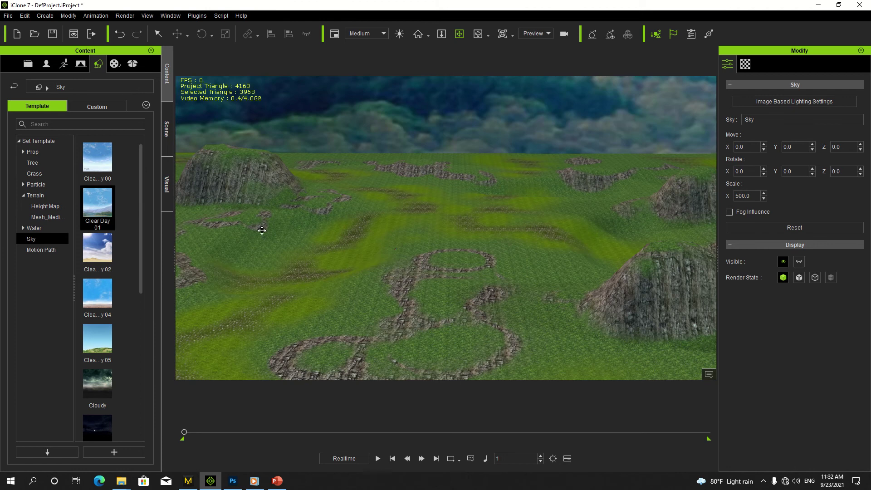
double_click(103, 297)
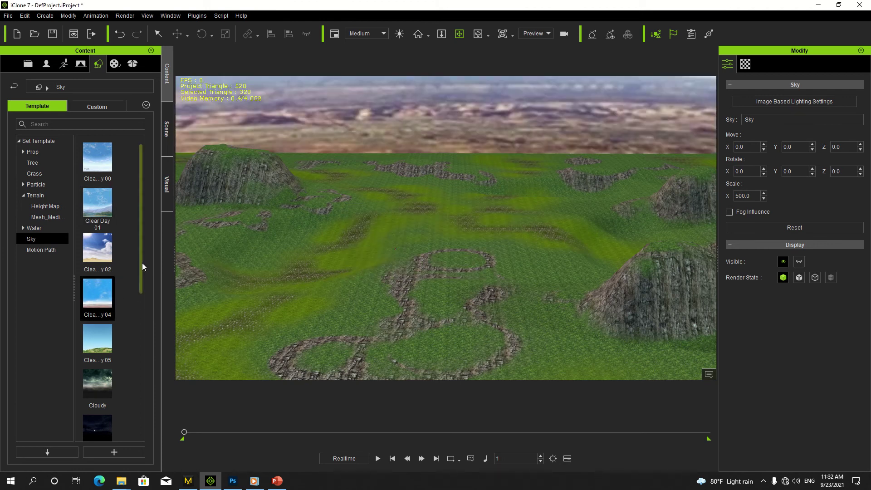
double_click(94, 255)
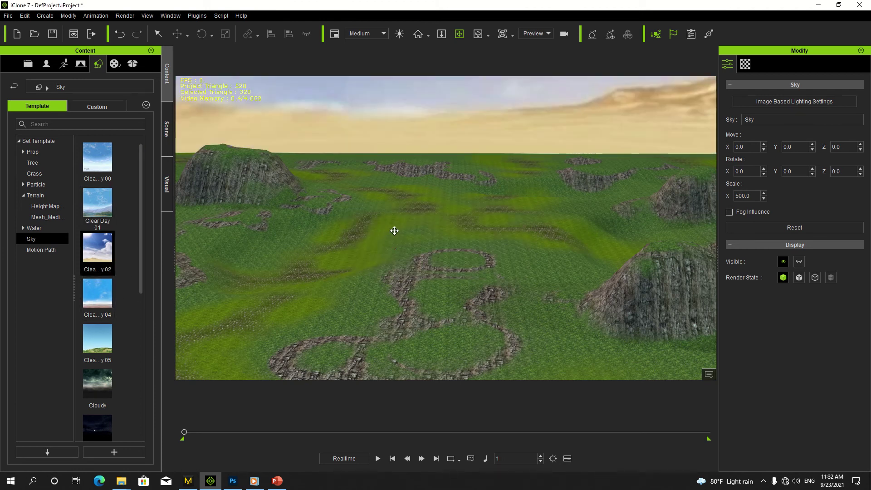
Widen the preview camera's angle of view to 50.64 and tilt the view to show more sky above the terrain
left_click(689, 233)
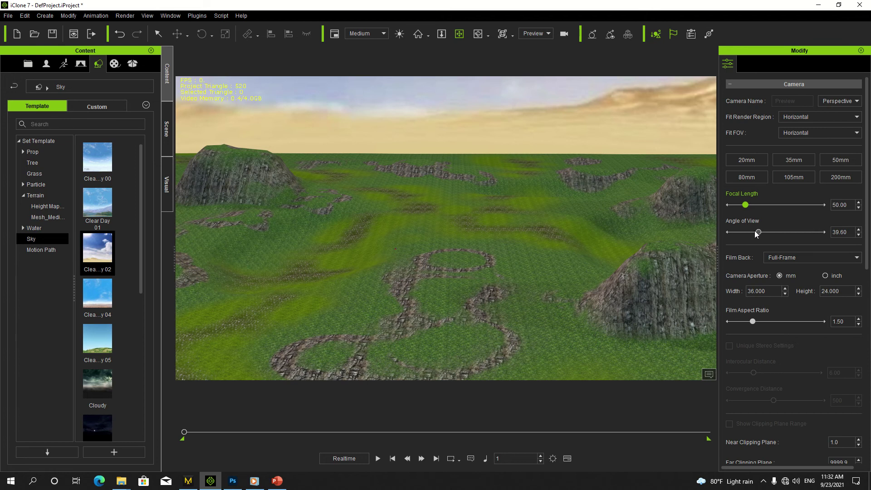
left_click_drag(756, 233, 767, 250)
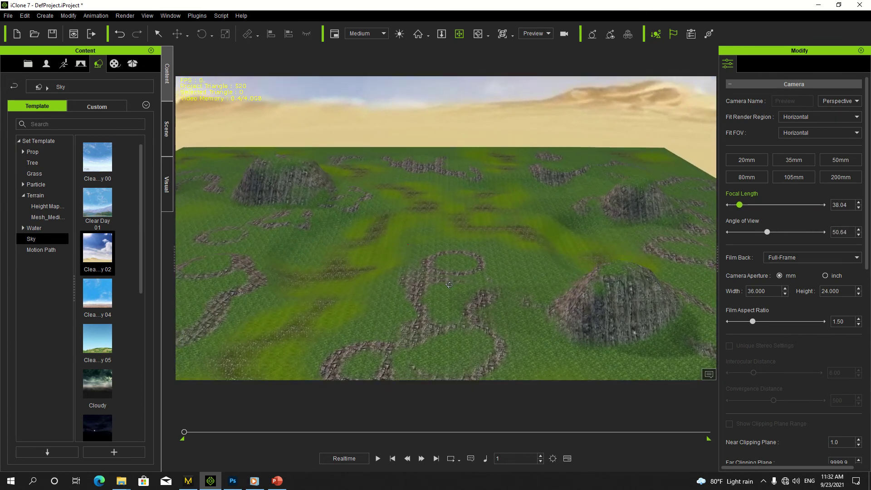
left_click_drag(450, 285, 442, 234)
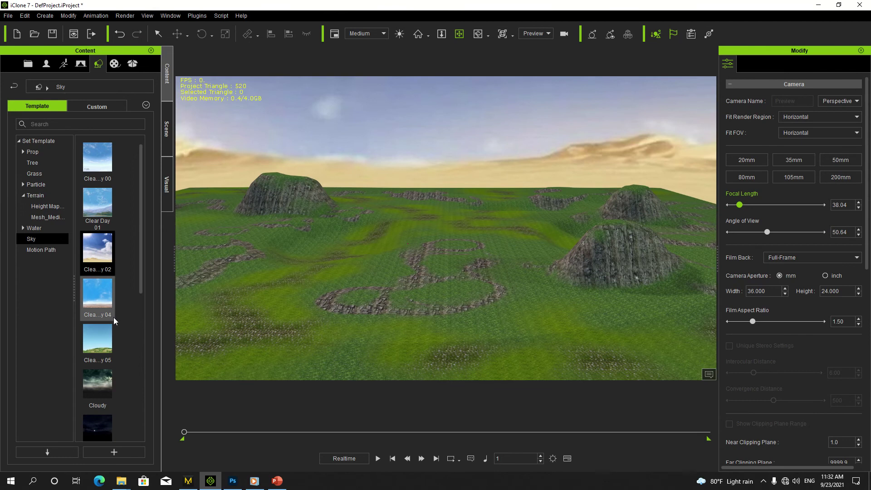
Try the Sunset and Sky_01 sky templates behind the terrain
scroll(115, 319, "down", 5)
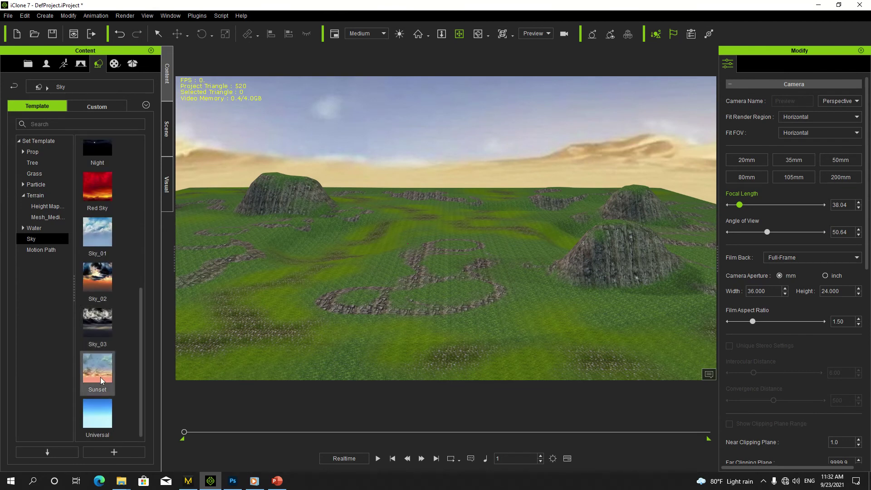
double_click(96, 374)
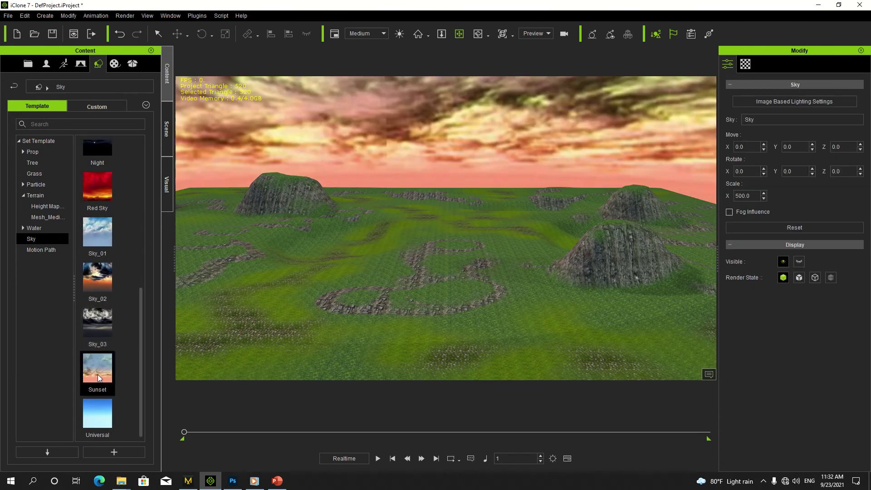
double_click(108, 236)
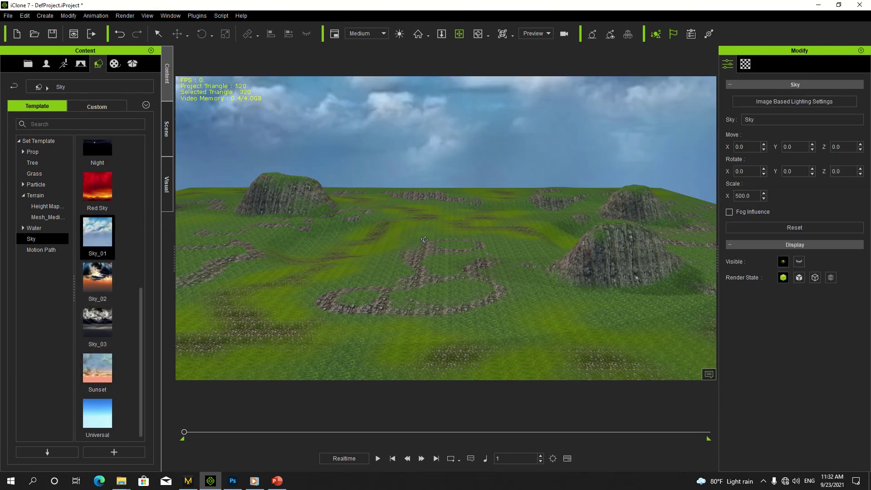
right_click_drag(425, 239, 405, 281)
right_click_drag(418, 231, 420, 223)
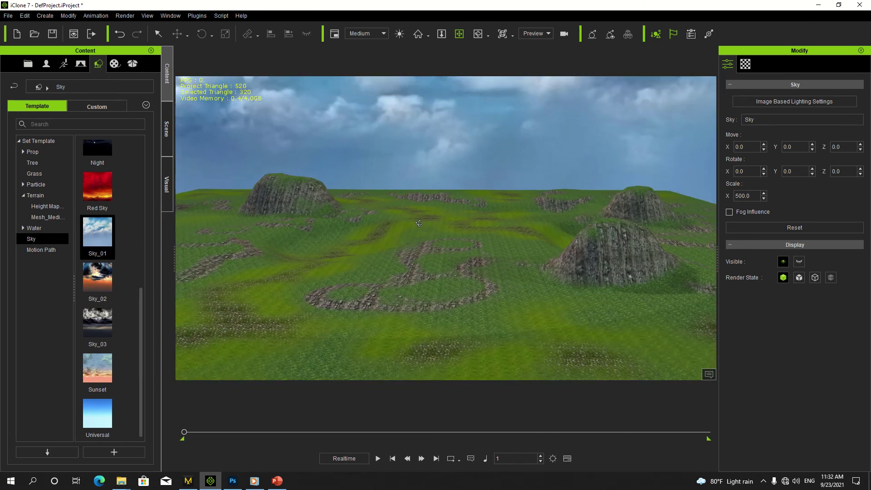
Apply the Clear Day 01 sky template to the scene and deselect the sky
scroll(86, 206, "up", 5)
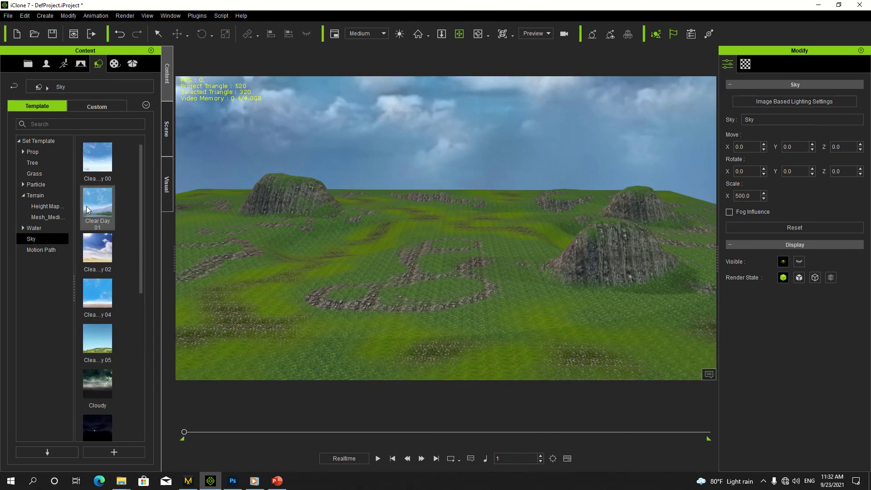
double_click(100, 205)
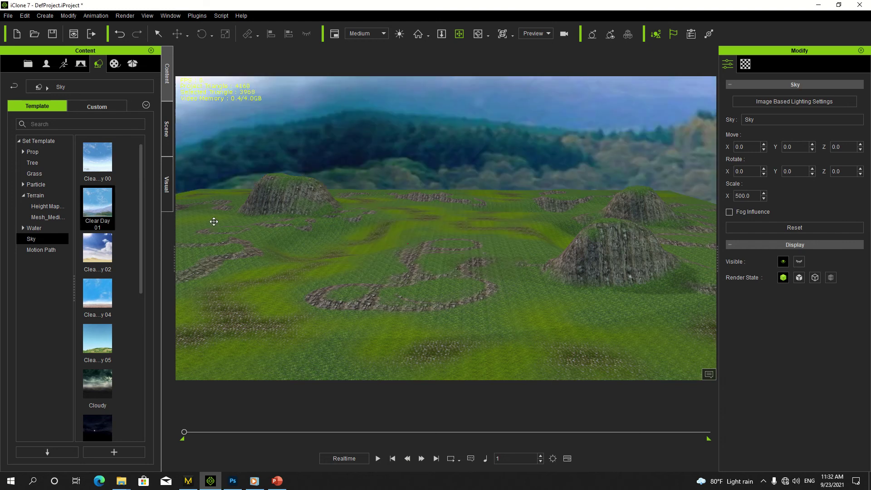
middle_click_drag(494, 243, 508, 218)
right_click_drag(508, 218, 590, 265)
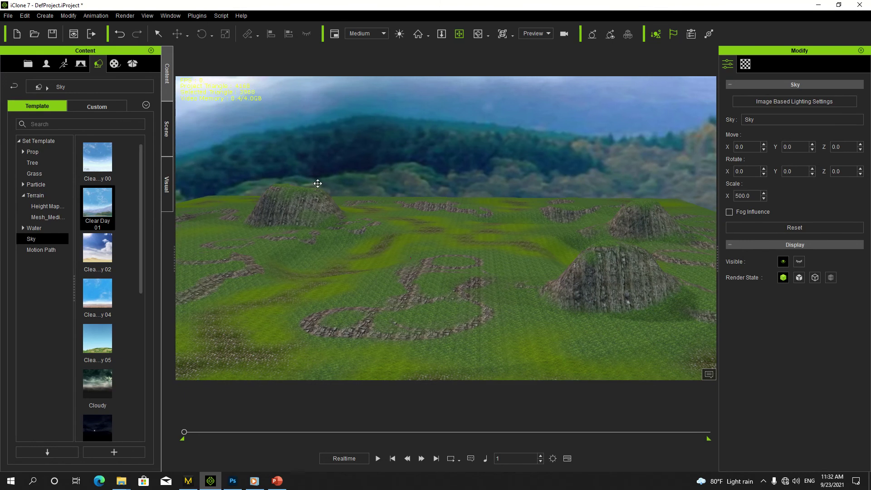
right_click_drag(356, 317, 356, 316)
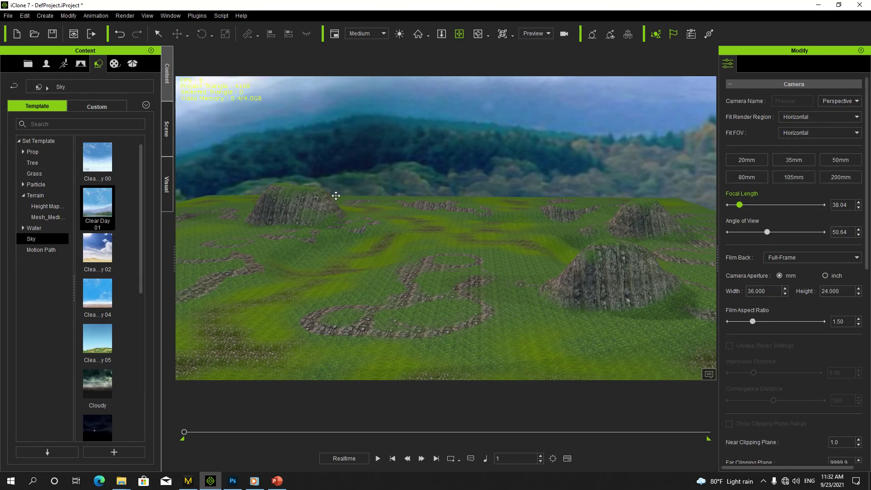
Select the Butte terrain in the scene and set its Height Scale to 23
right_click_drag(396, 296, 471, 279)
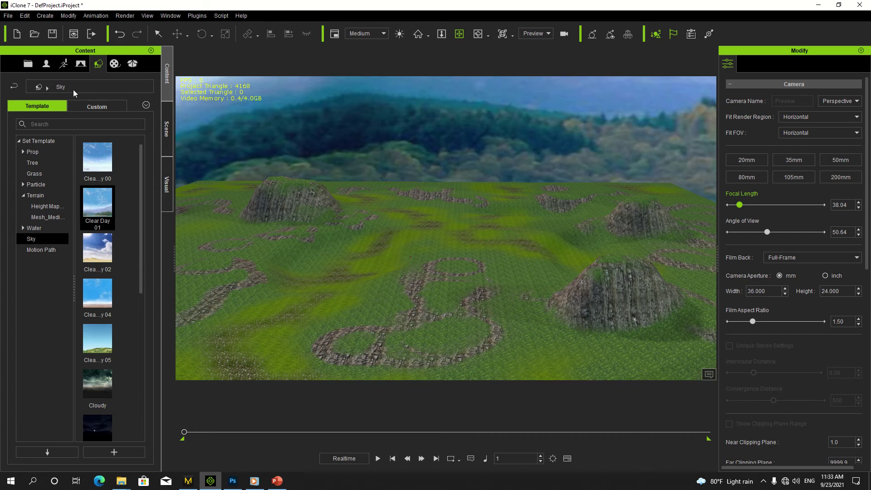
left_click(166, 137)
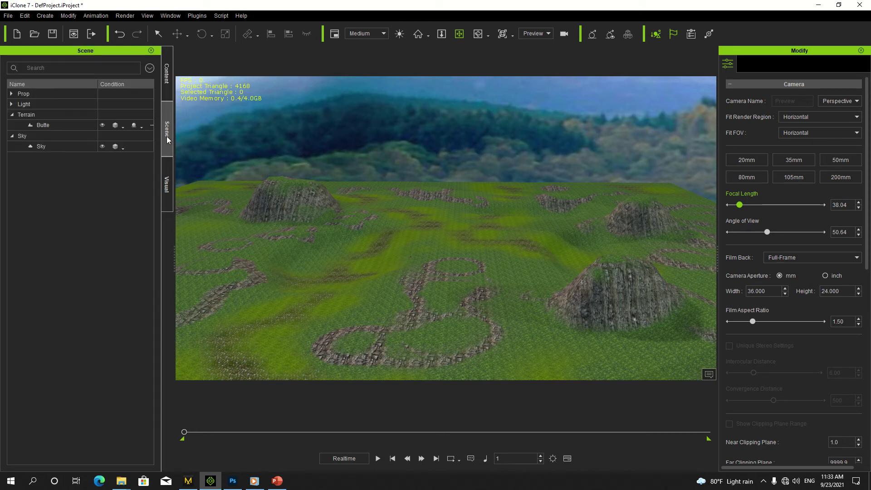
left_click(78, 126)
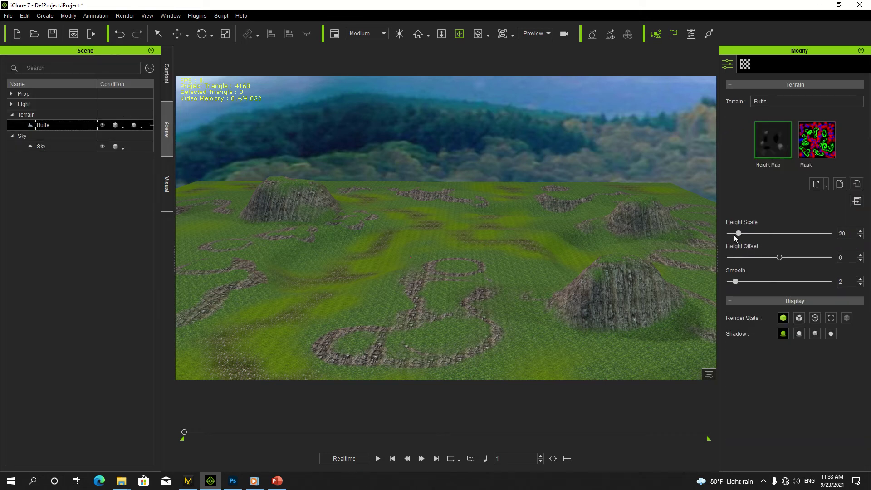
mouse_move(739, 234)
left_mouse_down()
mouse_move(772, 233)
mouse_move(739, 244)
left_mouse_up()
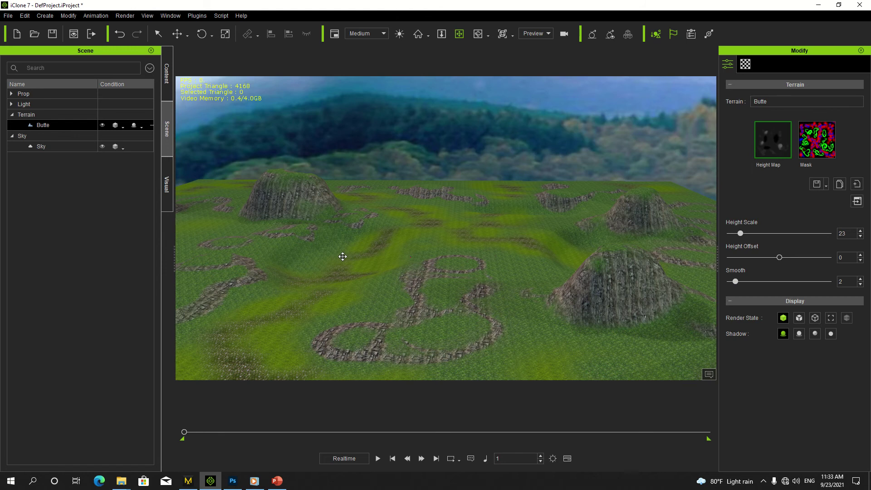
right_click_drag(429, 270, 449, 274)
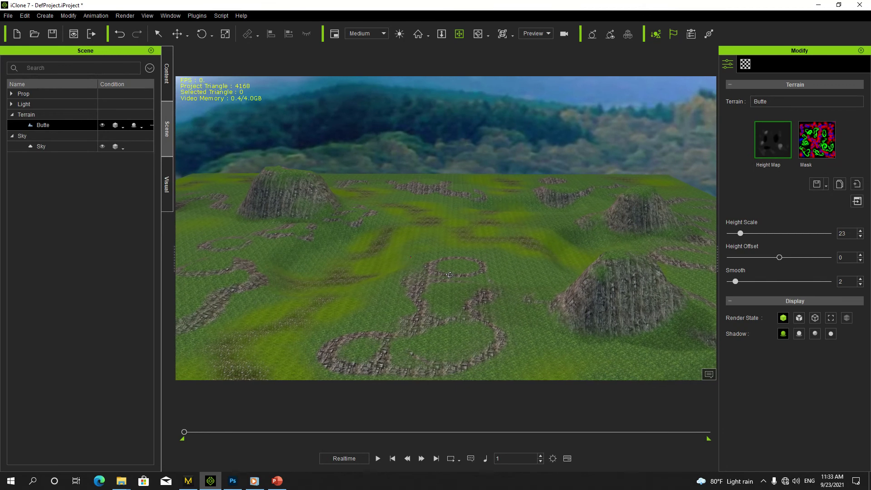
Replace the decal texture of the Height Map 01 material with the brown cracked-soil image from the Av xyoob ntoo los ua 3D folder
left_click(745, 65)
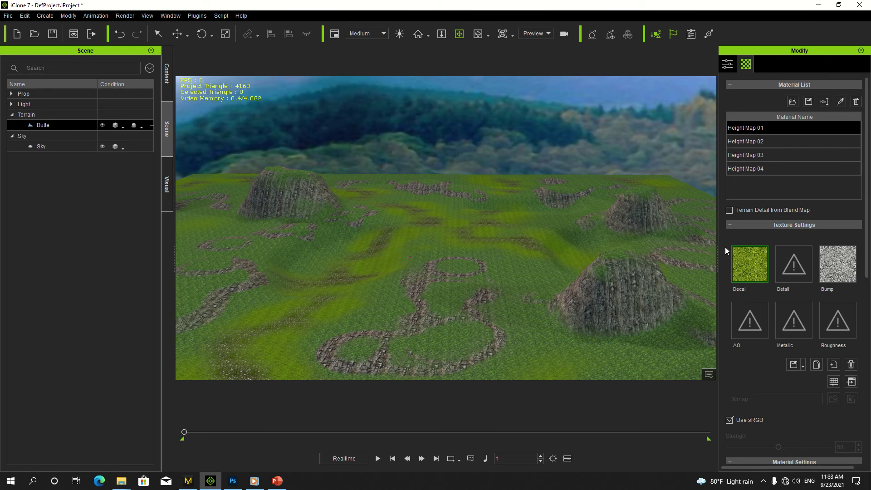
double_click(752, 266)
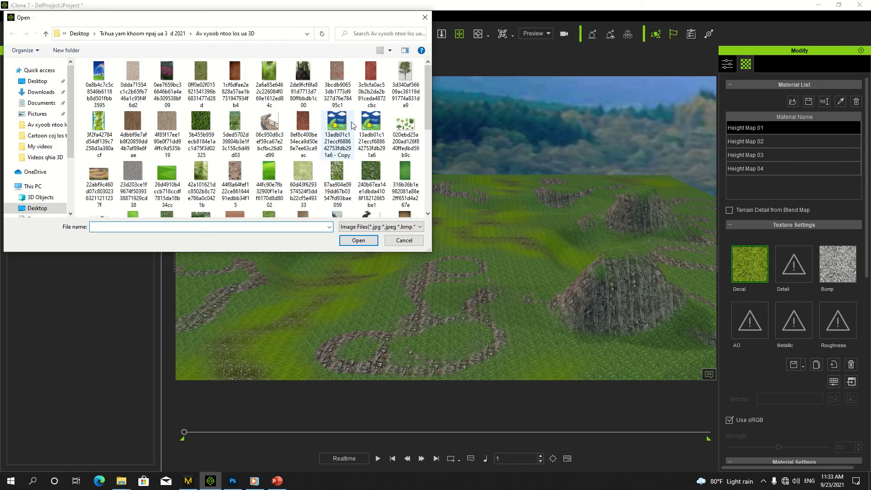
scroll(353, 125, "down", 5)
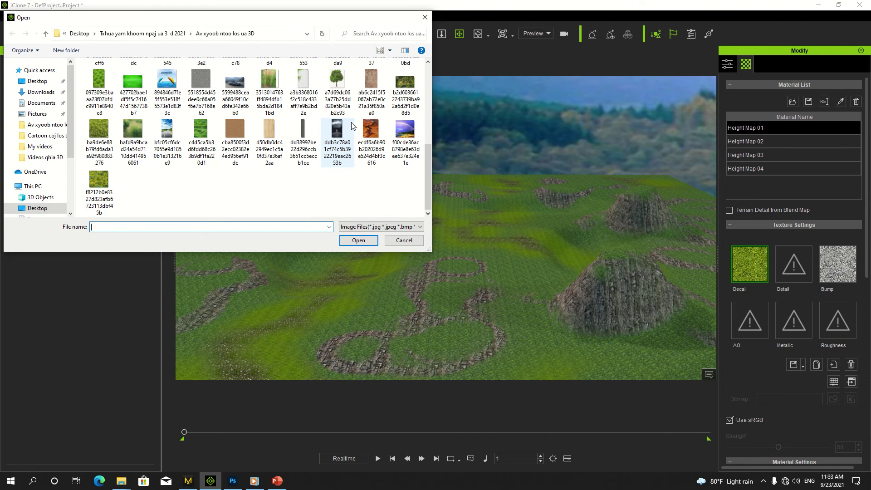
double_click(371, 82)
mouse_move(476, 258)
right_mouse_down()
mouse_move(448, 249)
mouse_move(470, 254)
right_mouse_up()
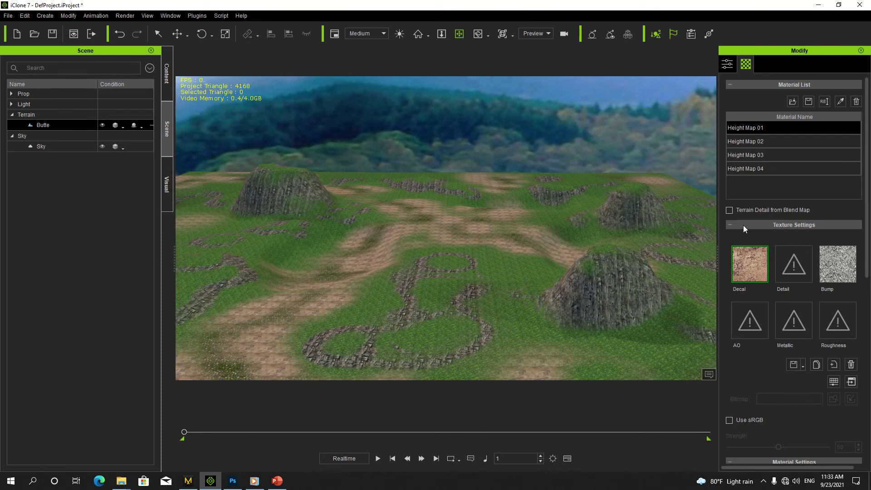
Copy the Height Map 01 decal texture and paste it as the decal of the Height Map 03 material
left_click(763, 142)
left_click(763, 155)
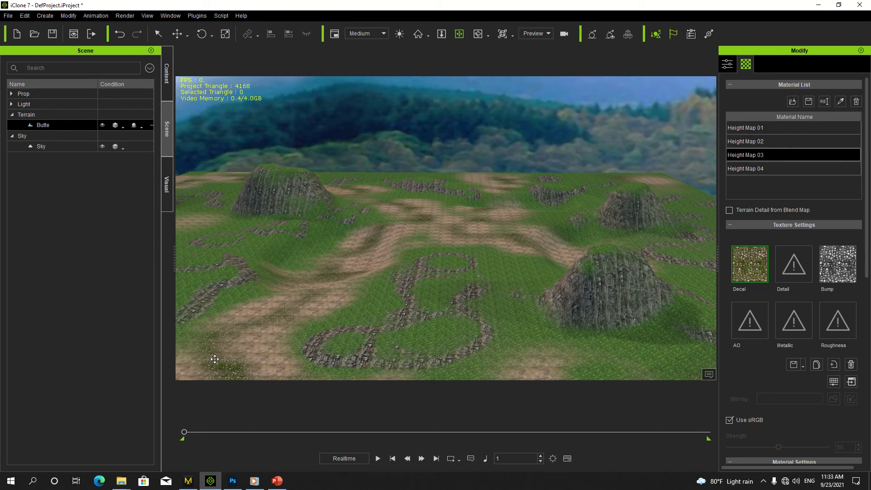
left_click(755, 129)
right_click(748, 262)
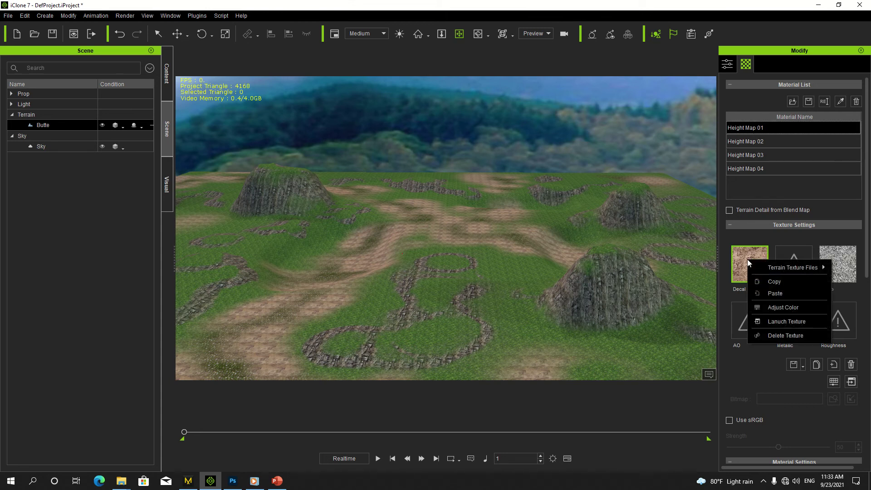
left_click(794, 281)
left_click(760, 156)
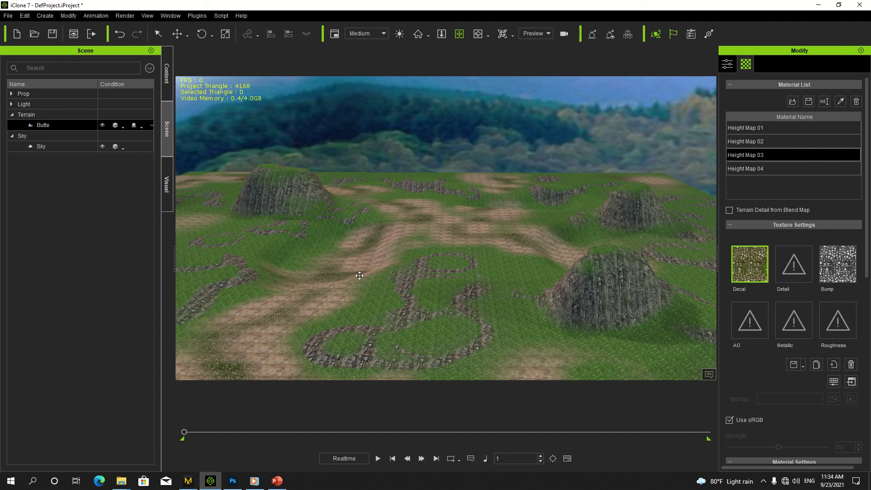
right_click(751, 259)
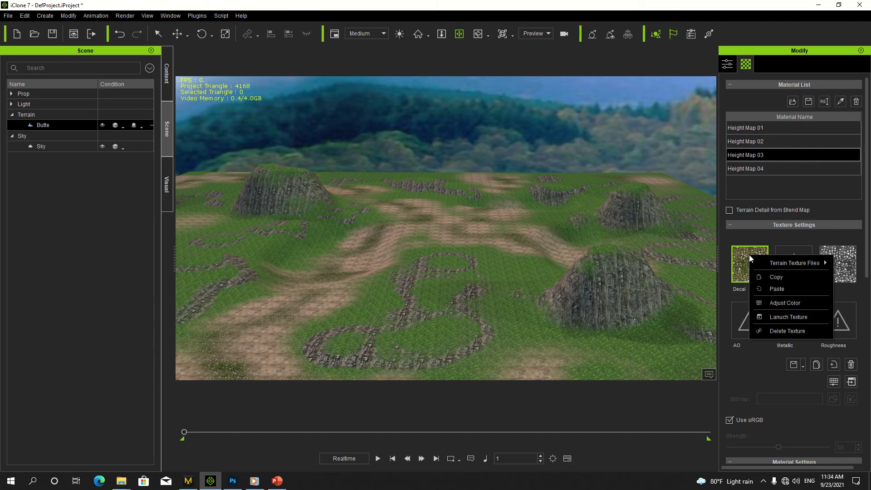
left_click(783, 287)
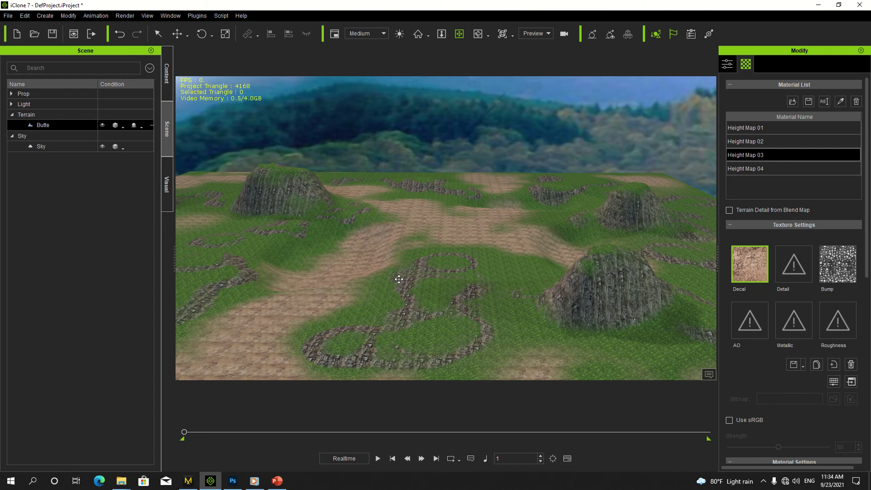
right_click_drag(399, 276, 503, 259)
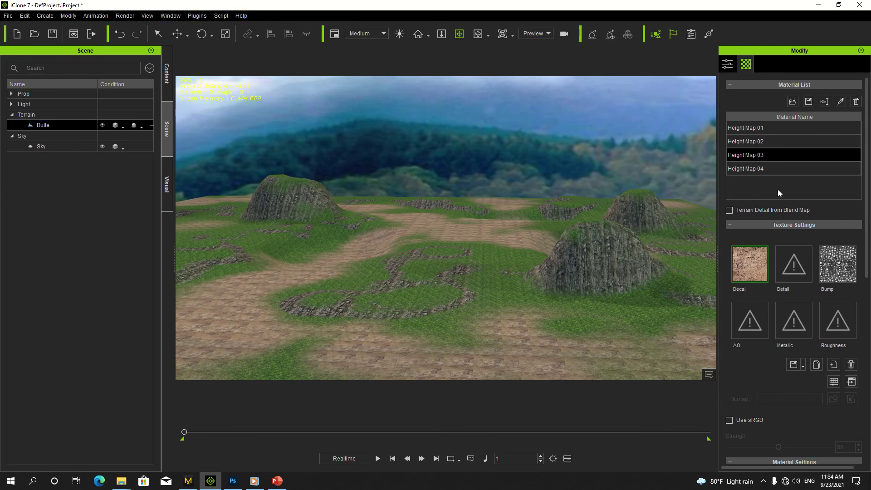
left_click(761, 172)
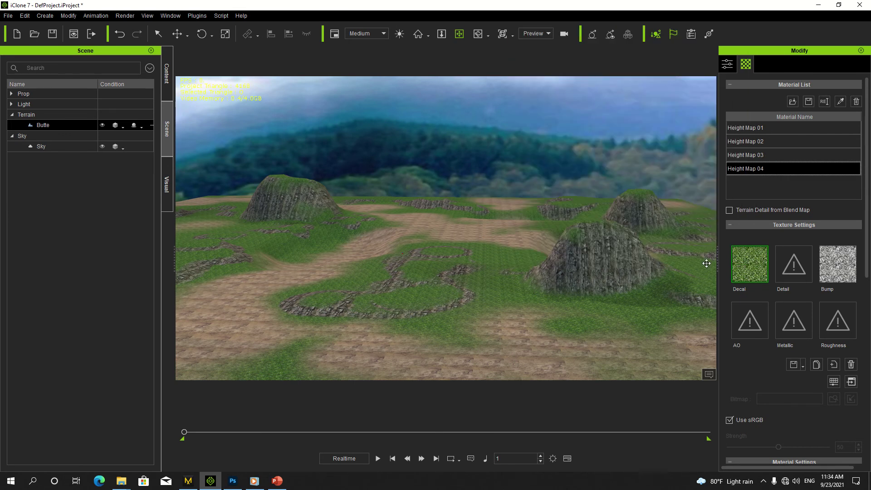
double_click(753, 265)
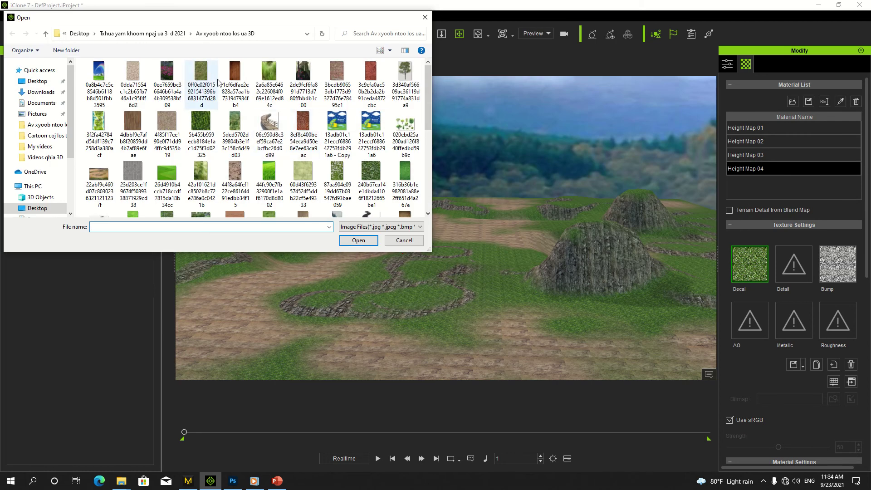
scroll(218, 83, "down", 10)
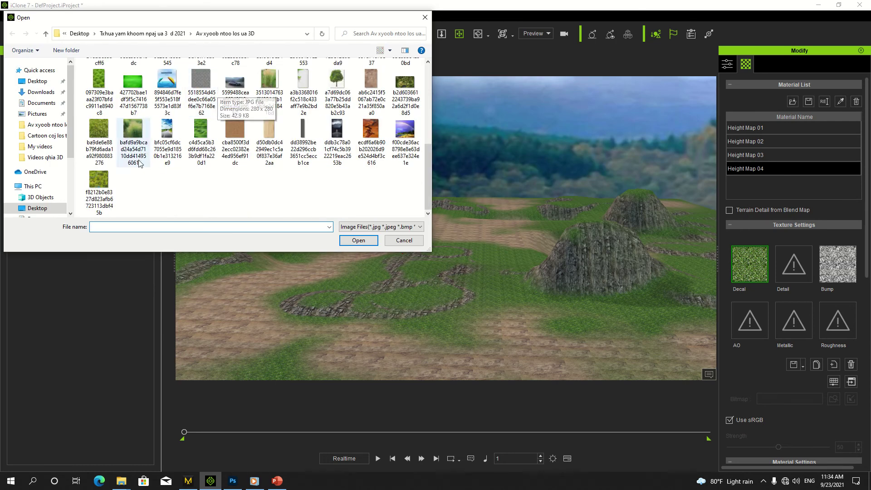
scroll(282, 117, "up", 10)
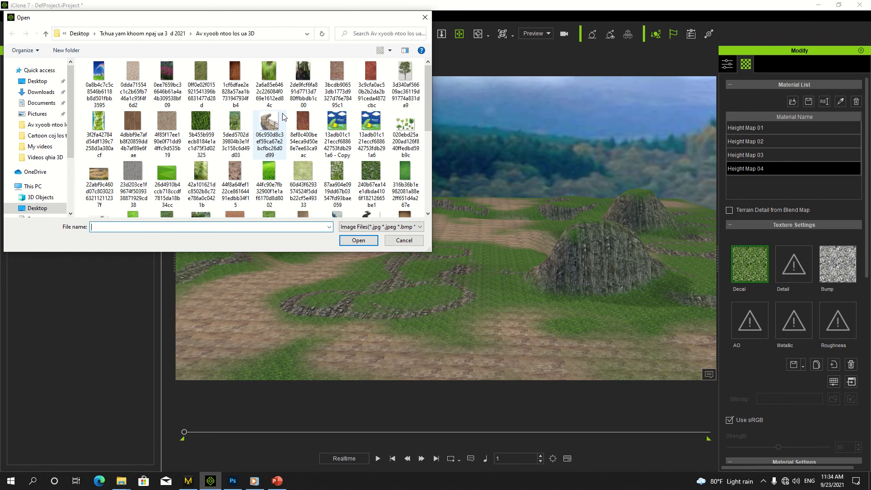
left_click(201, 71)
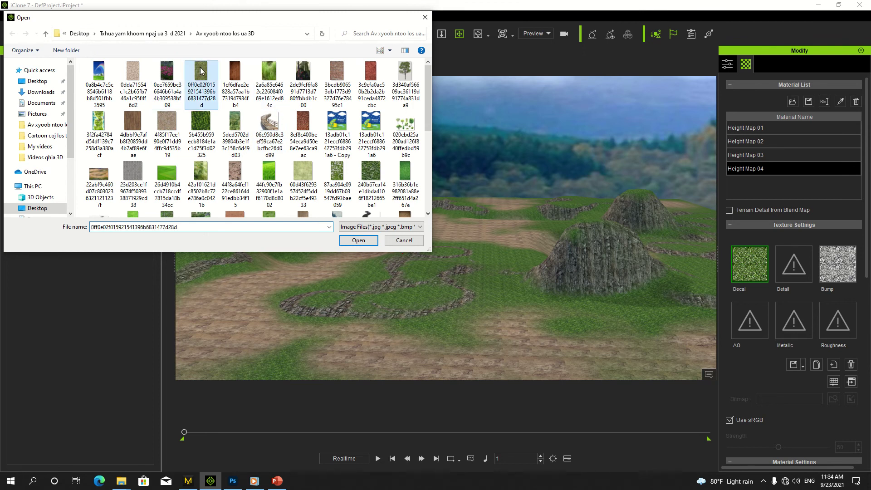
double_click(201, 70)
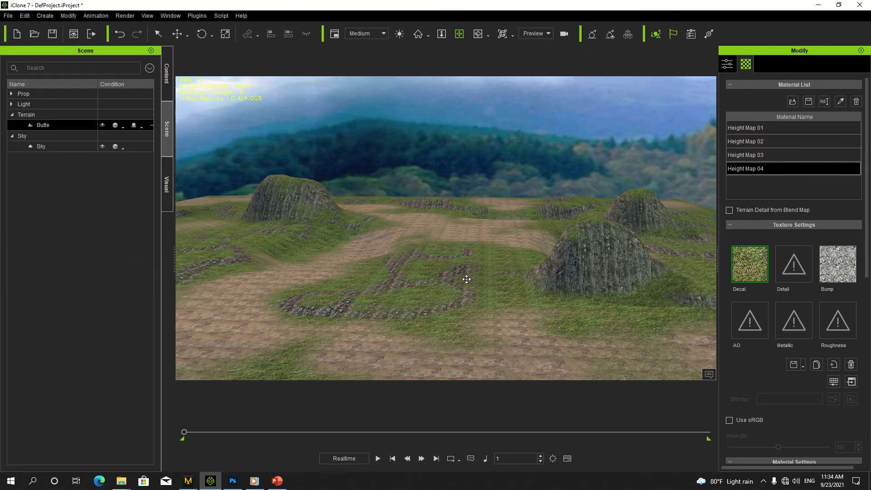
right_click_drag(469, 264, 478, 188)
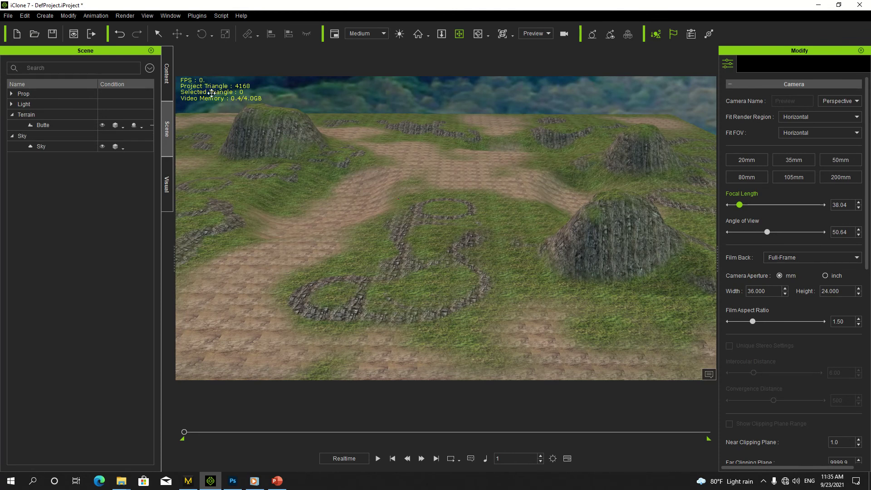
Browse the Water templates in the content library, including the Still Normal and Video Diffuse folders
left_click(167, 80)
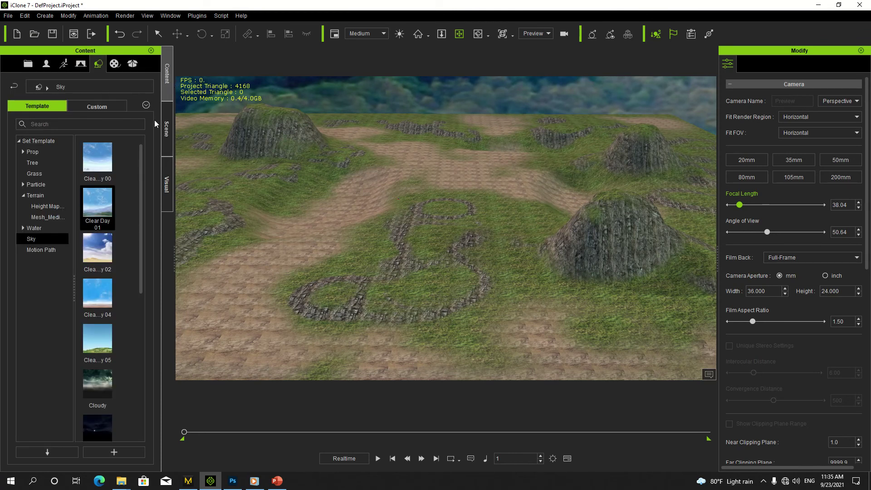
left_click(21, 154)
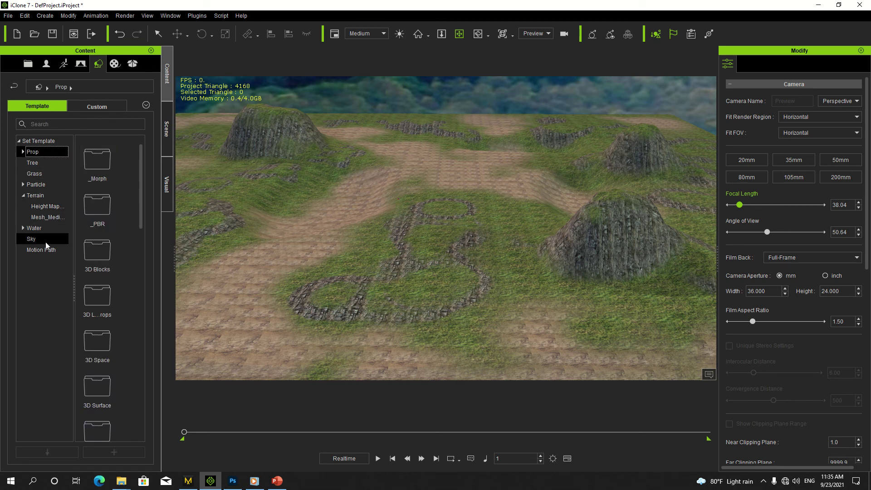
left_click(23, 228)
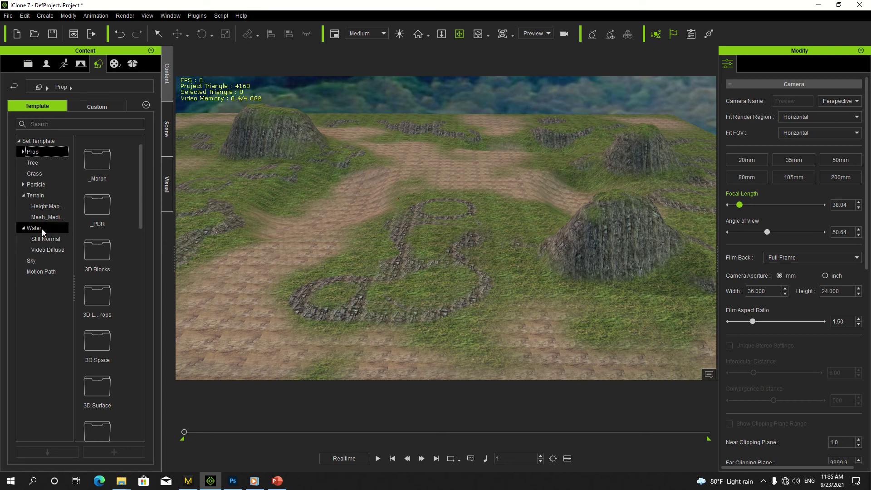
left_click(42, 228)
left_click(34, 240)
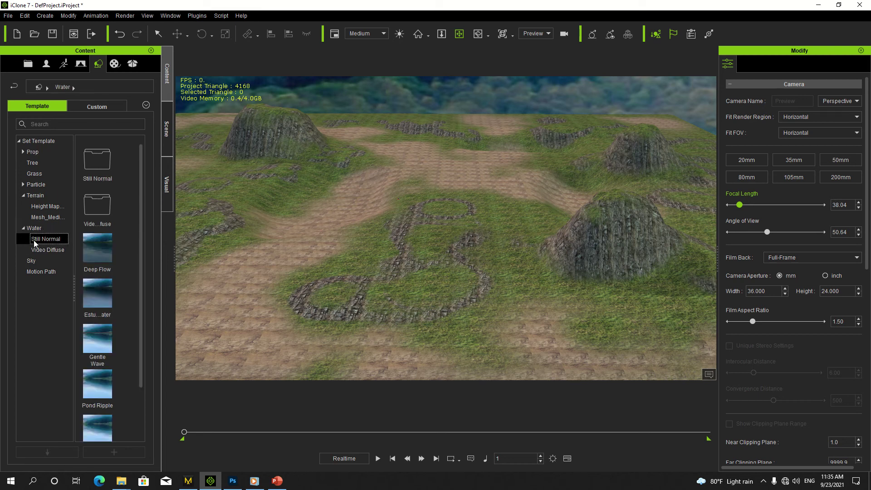
scroll(126, 219, "down", 2)
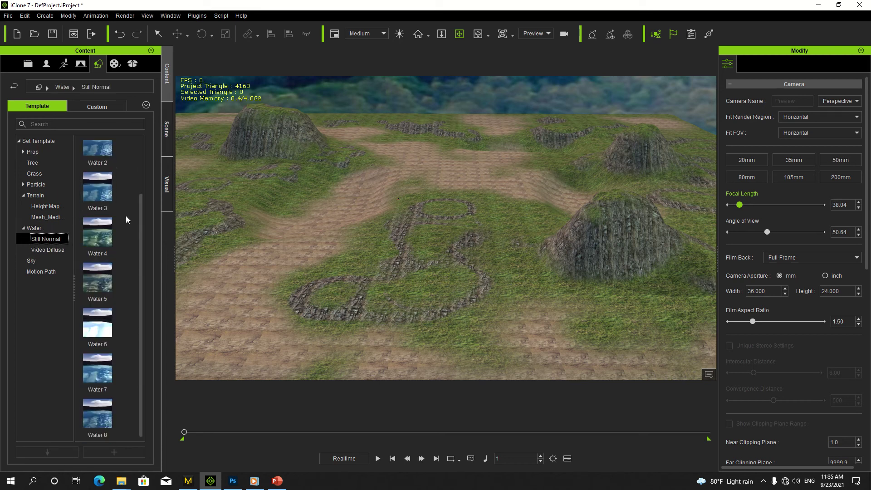
scroll(117, 229, "up", 2)
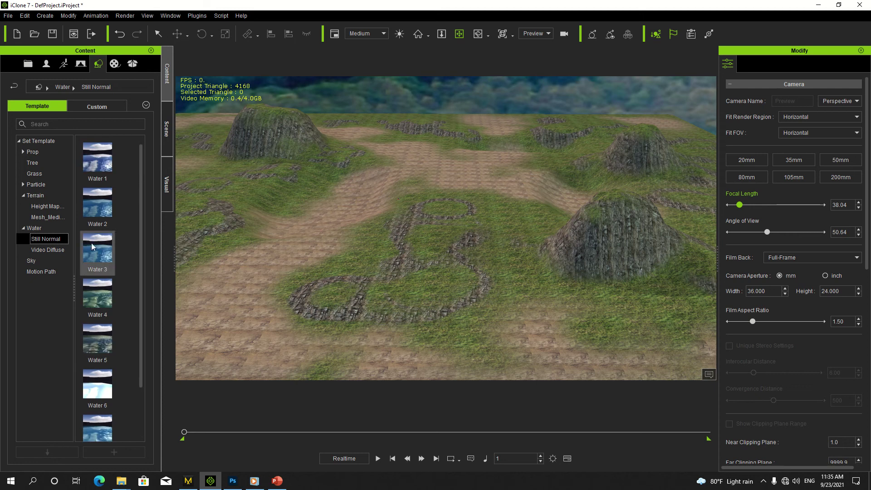
left_click(51, 254)
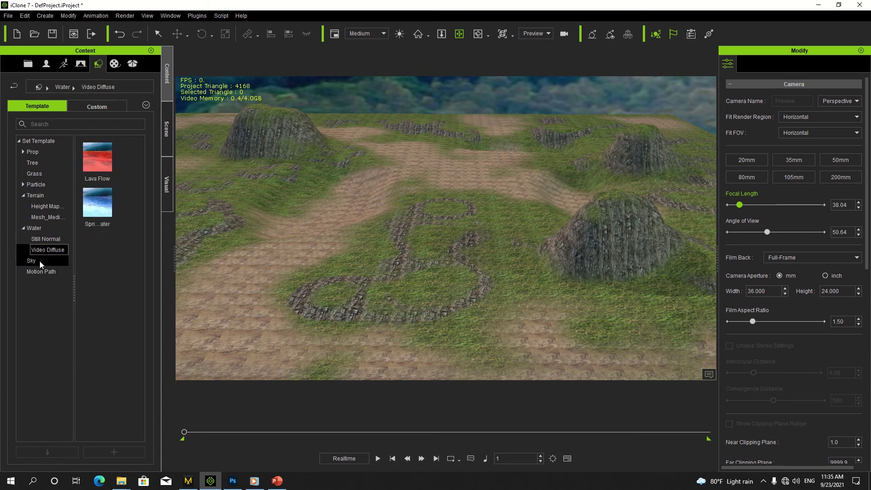
left_click(44, 239)
left_click(46, 229)
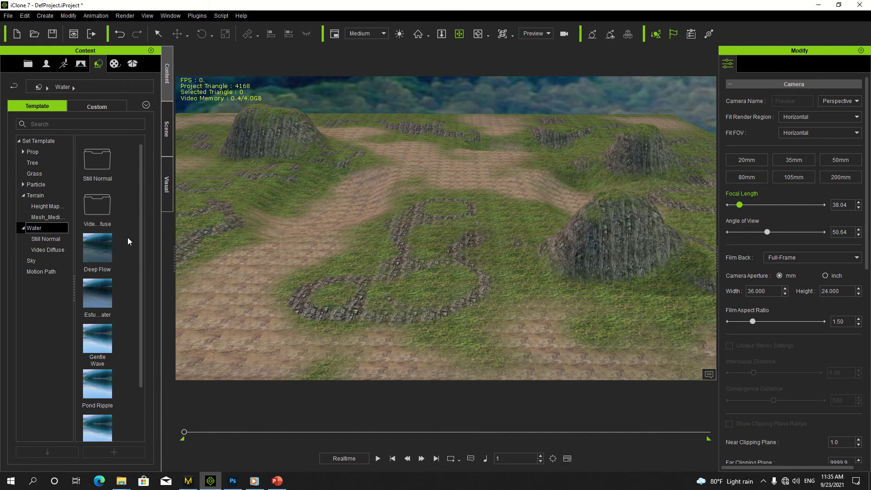
Add the Deep Flow water template to the scene and set the water height to 400
double_click(96, 251)
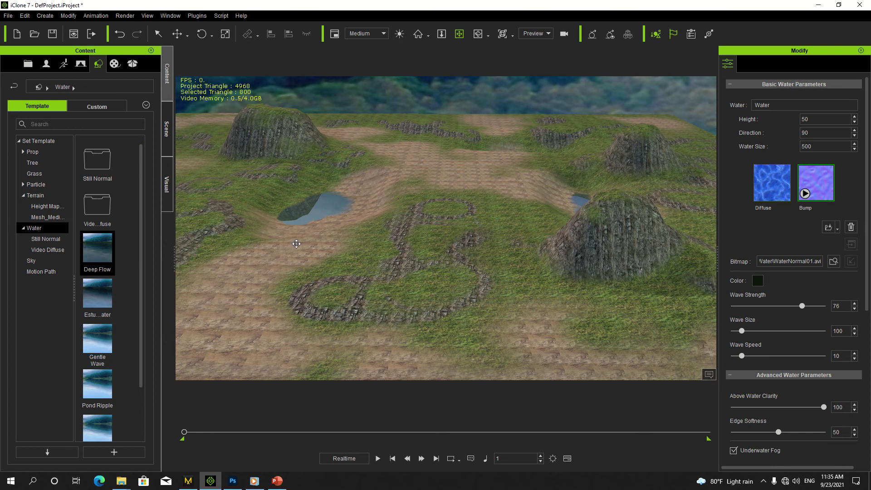
middle_click_drag(341, 235, 396, 206)
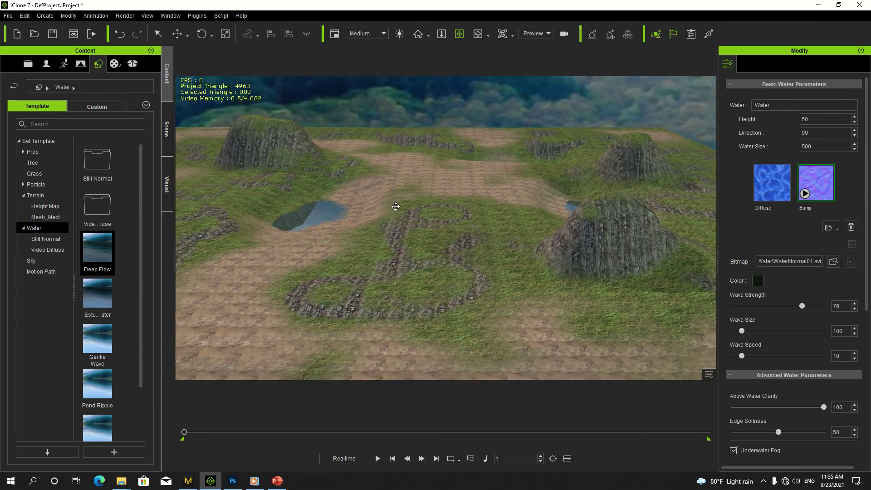
right_click_drag(395, 206, 482, 201)
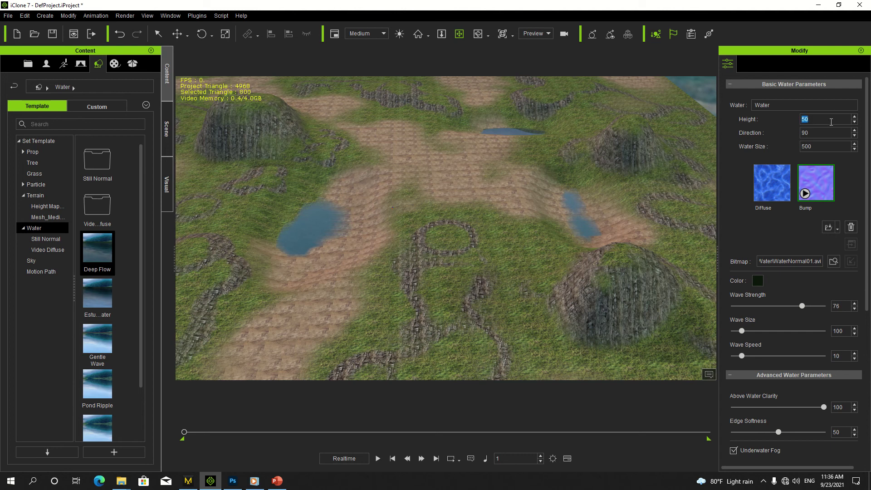
key("Return")
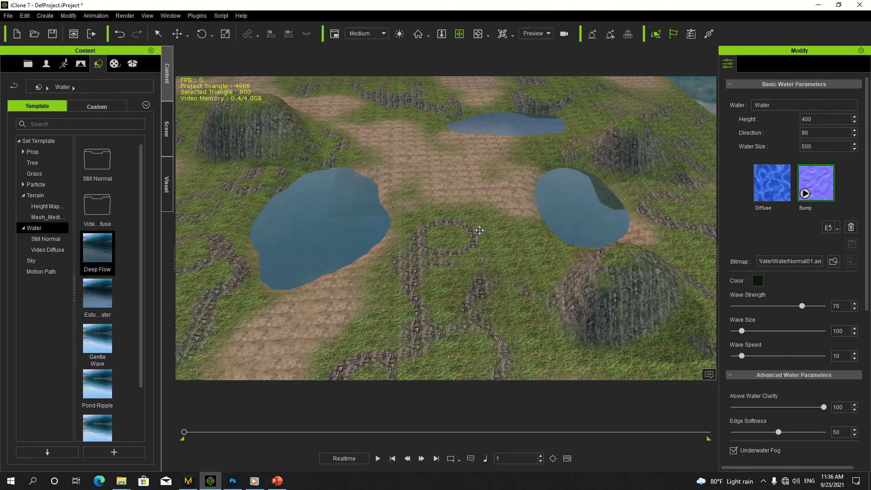
right_click_drag(479, 230, 642, 135)
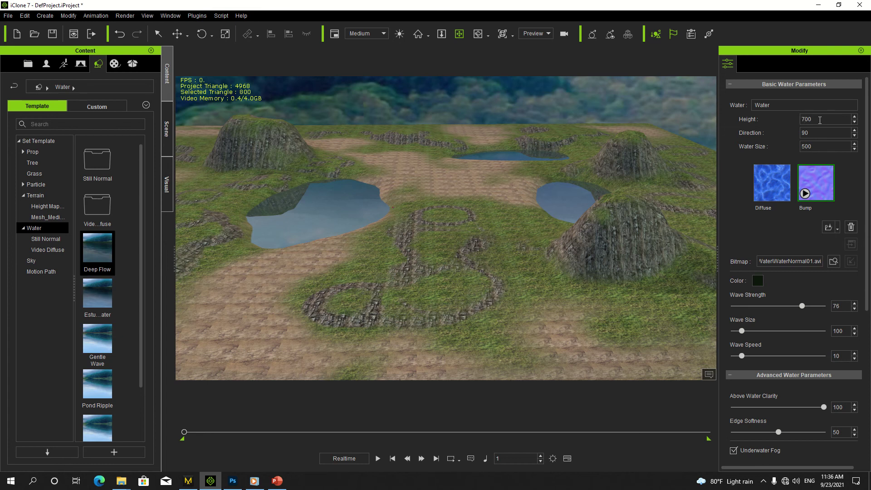
Test a water height of 700, settle on 350, and play the animation to preview the water
key("Return")
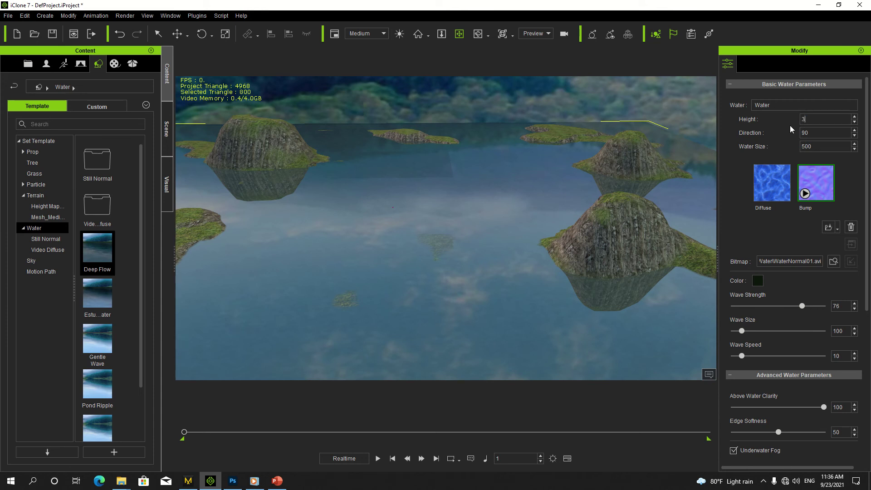
key("Return")
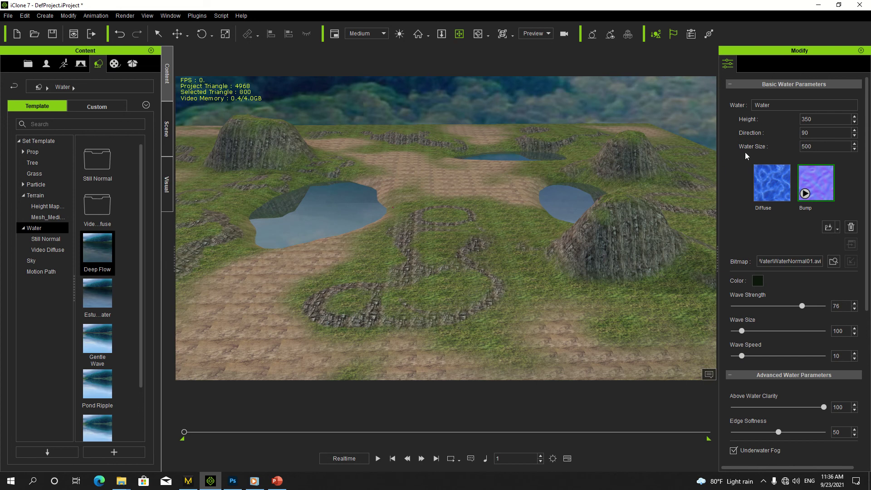
middle_click_drag(410, 242, 391, 183)
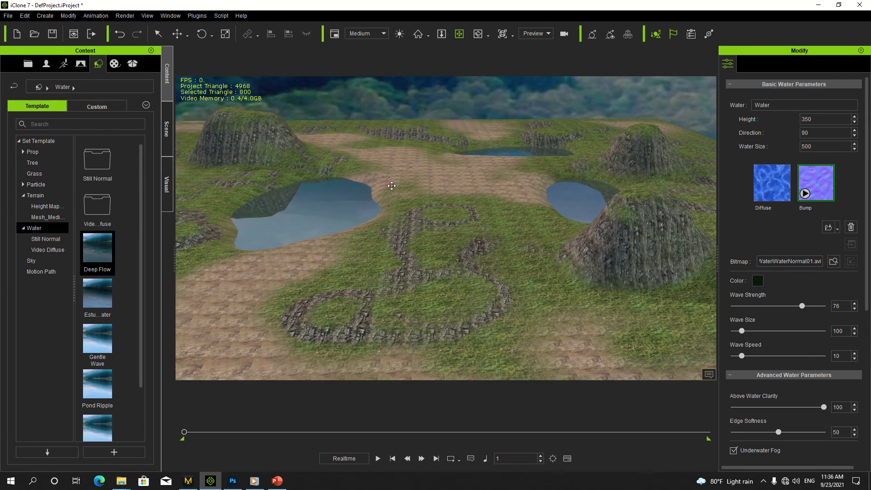
right_click_drag(391, 185, 385, 301)
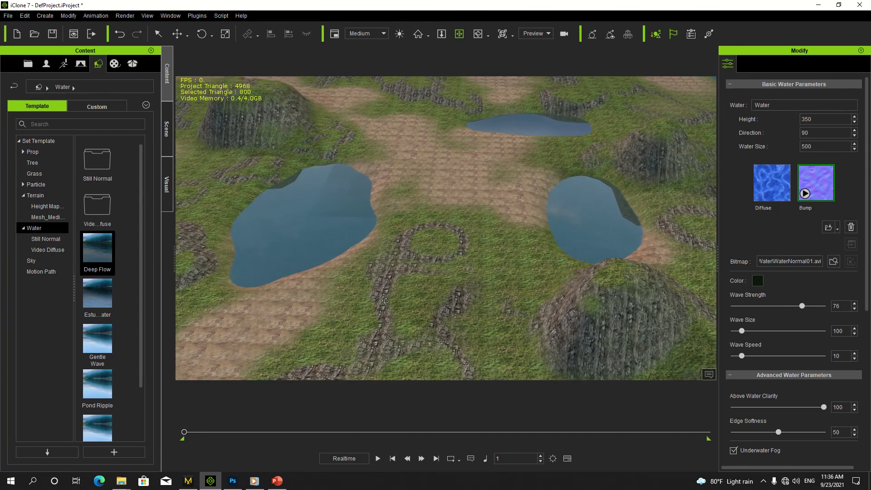
key("space")
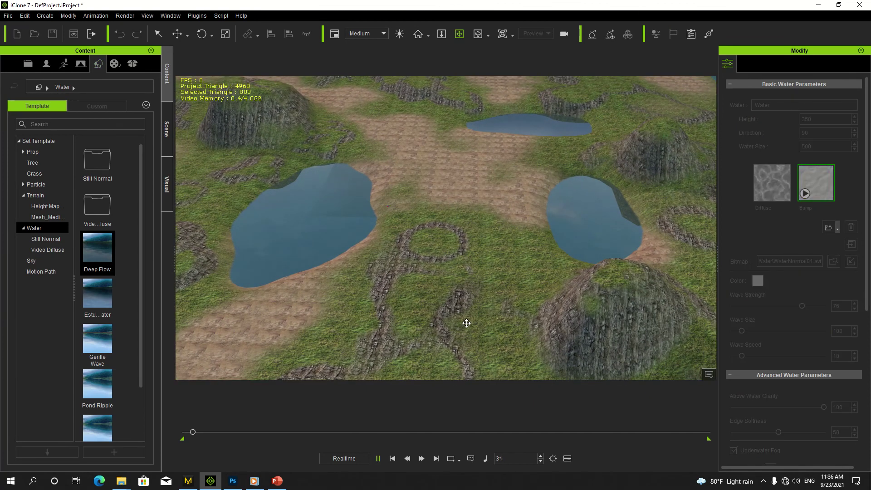
key("space")
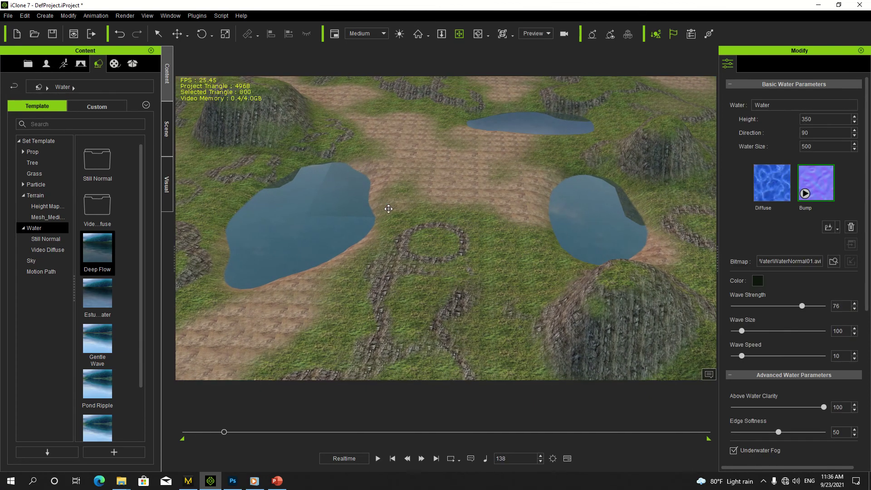
Set the water's wave strength to 100 and play the animation to preview the waves on the nearest lake
left_click(441, 34)
left_click_drag(376, 277, 391, 303)
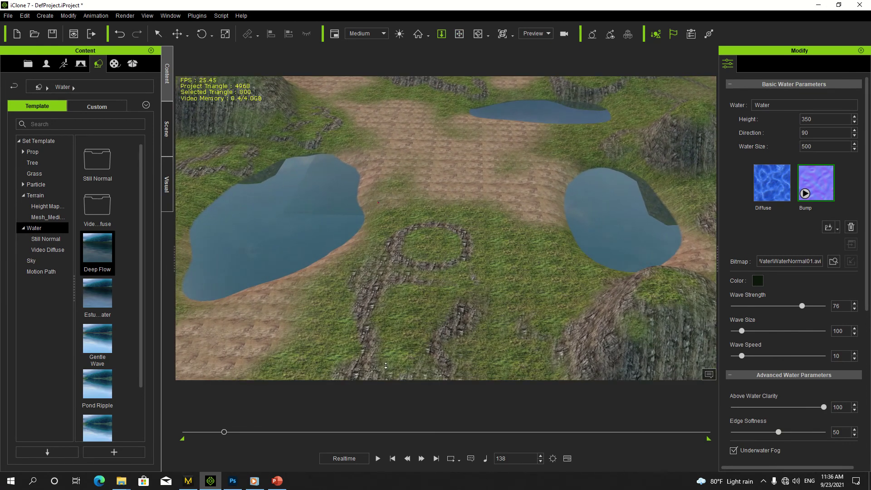
left_click_drag(385, 366, 417, 250)
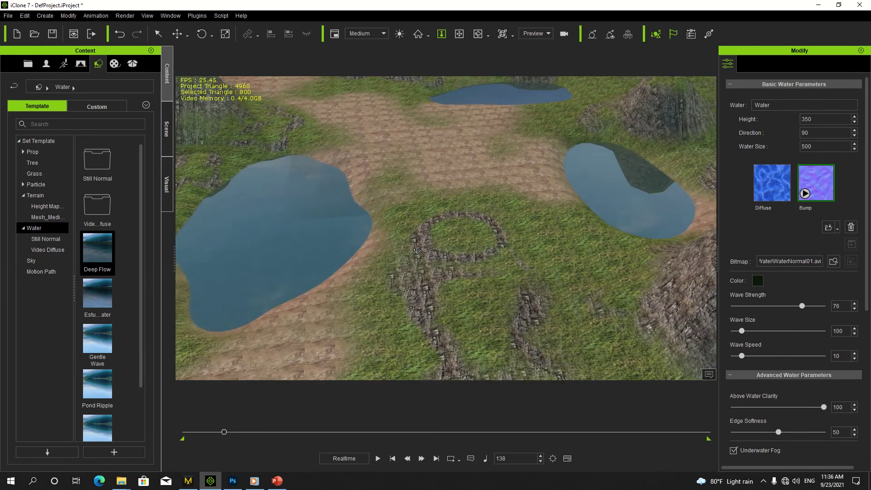
middle_click_drag(417, 139, 484, 153)
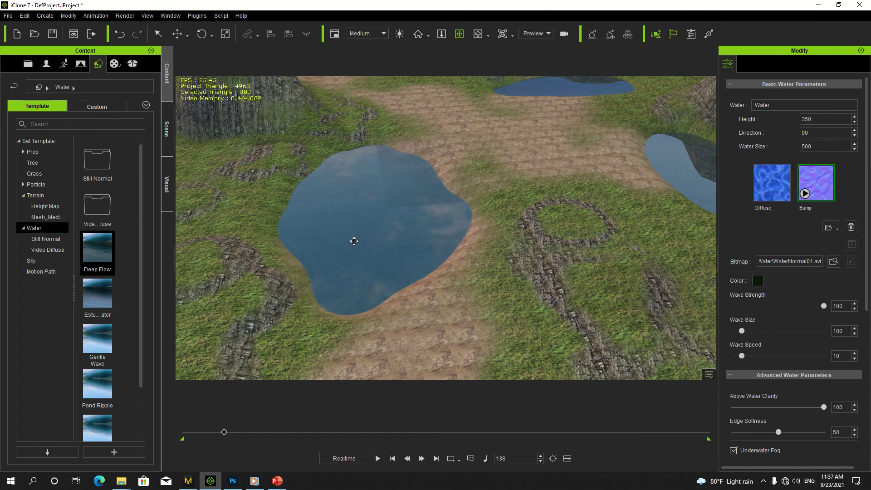
key("space")
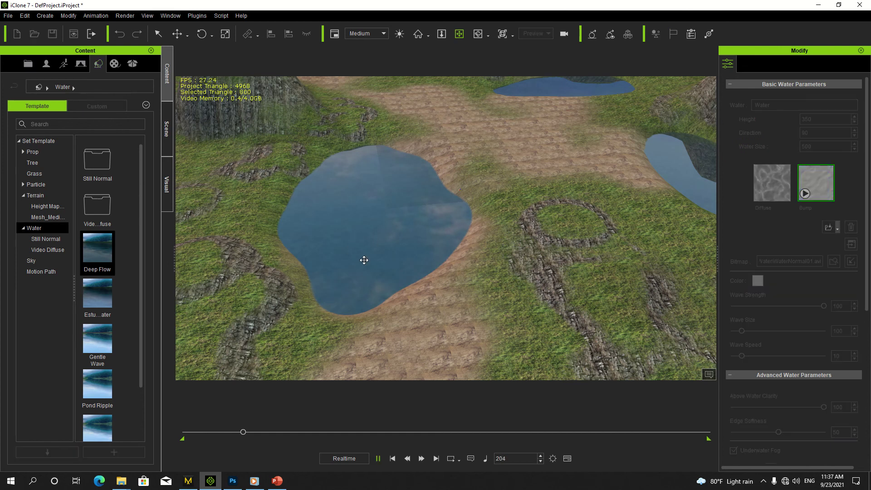
key("space")
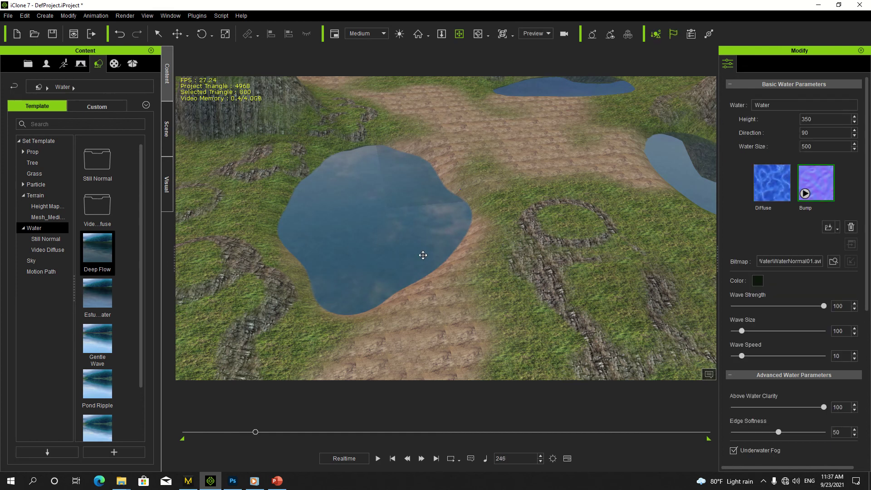
Deselect the water and narrow the camera's angle of view to 41.60 for a closer look at the lake
left_click(444, 230)
mouse_move(767, 231)
left_mouse_down()
mouse_move(778, 232)
mouse_move(728, 235)
mouse_move(760, 232)
left_mouse_up()
scroll(472, 243, "down", 3)
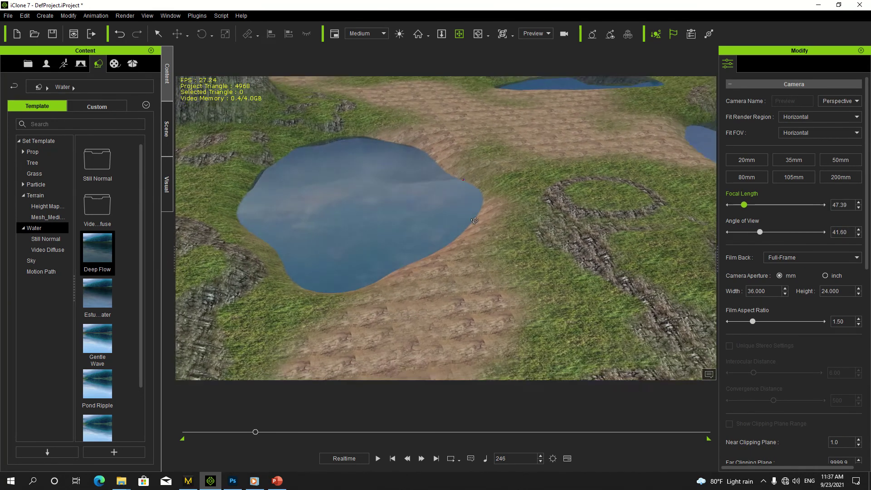
scroll(522, 277, "up", 4)
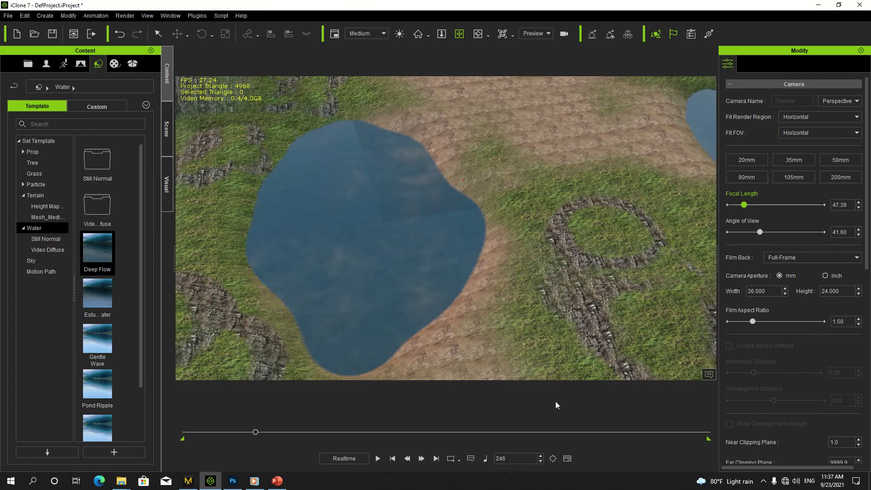
Play the animation from the first frame to examine the lake's waves, and return the timeline to the start
left_click(392, 459)
key("space")
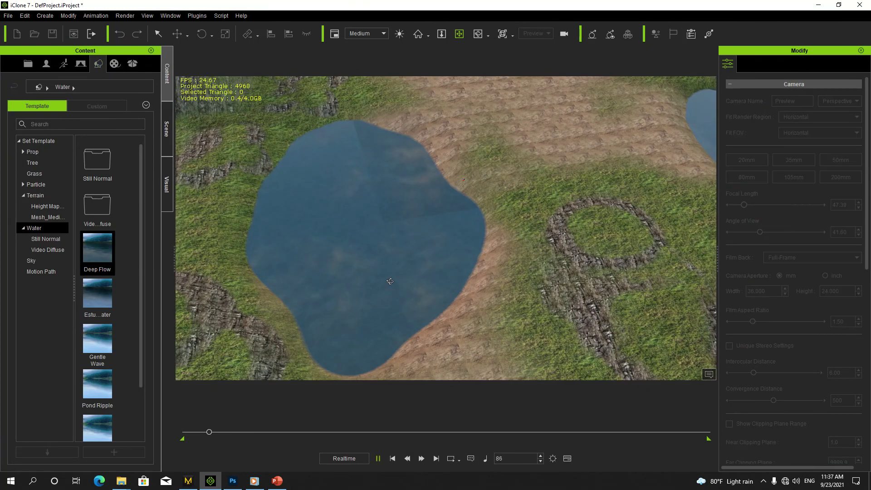
right_click_drag(394, 300, 389, 262)
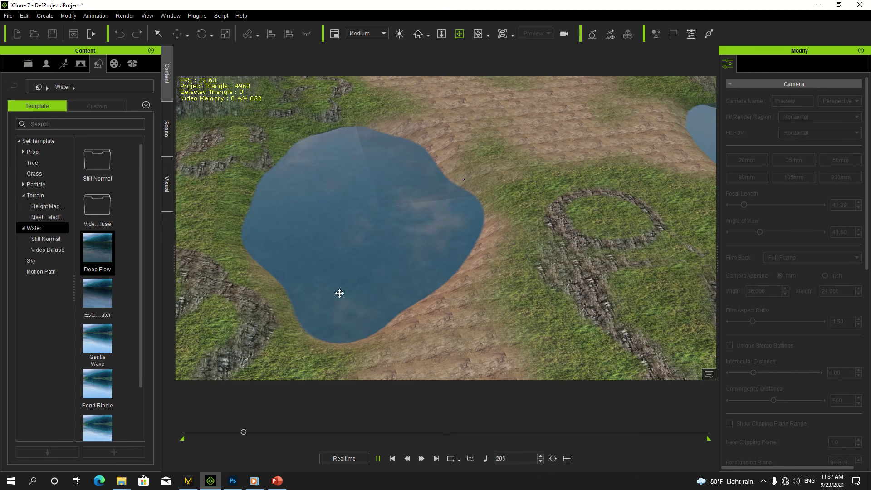
key("space")
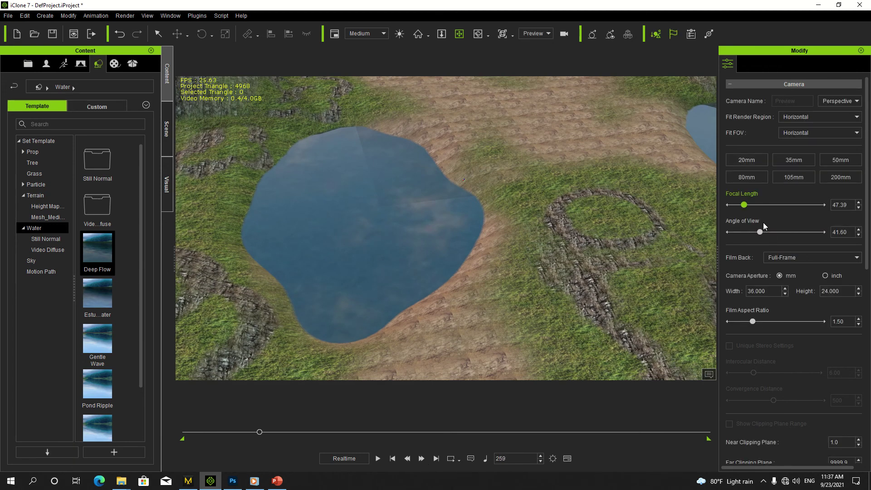
left_click(392, 458)
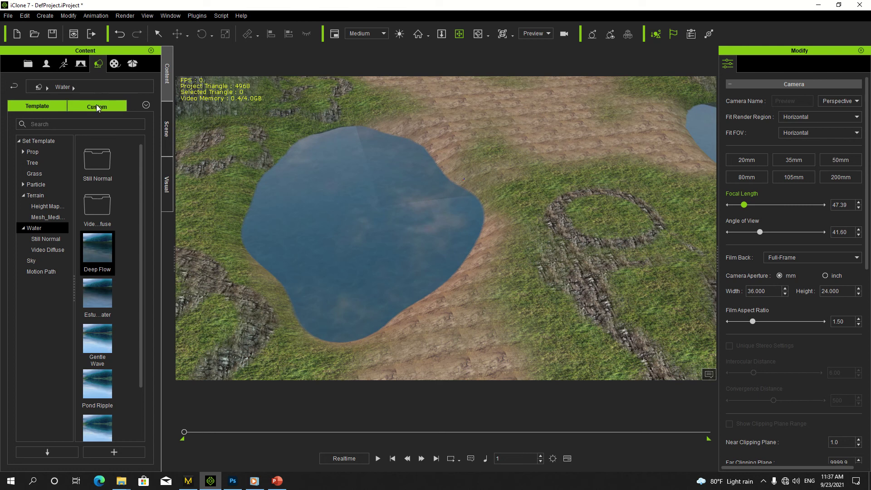
Select the water in the scene list, set its wave size to about 470 and wave speed to 21, and preview the motion
left_click(167, 128)
left_click(88, 156)
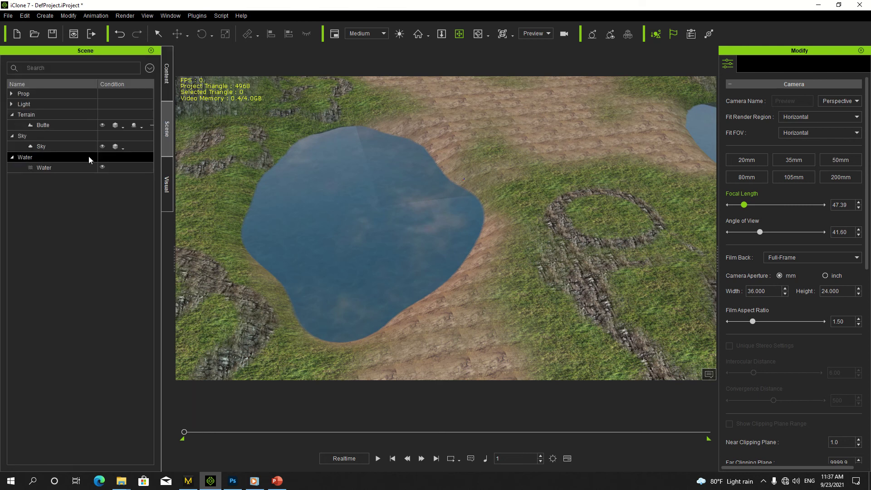
left_click(58, 169)
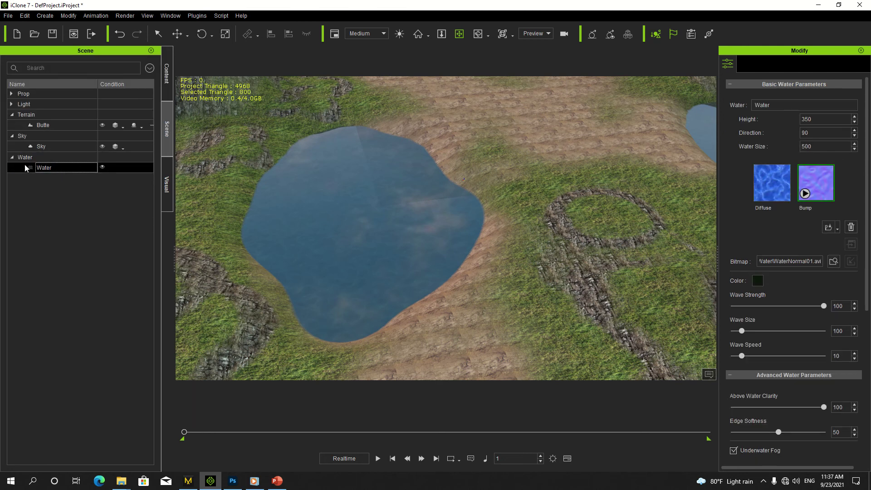
left_click(167, 84)
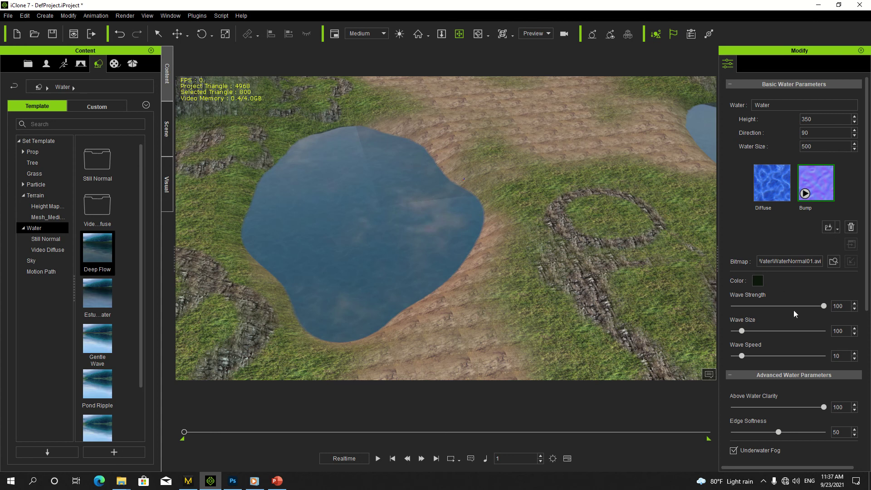
mouse_move(742, 330)
left_mouse_down()
mouse_move(768, 331)
mouse_move(755, 333)
left_mouse_up()
left_click_drag(741, 356, 783, 334)
key("space")
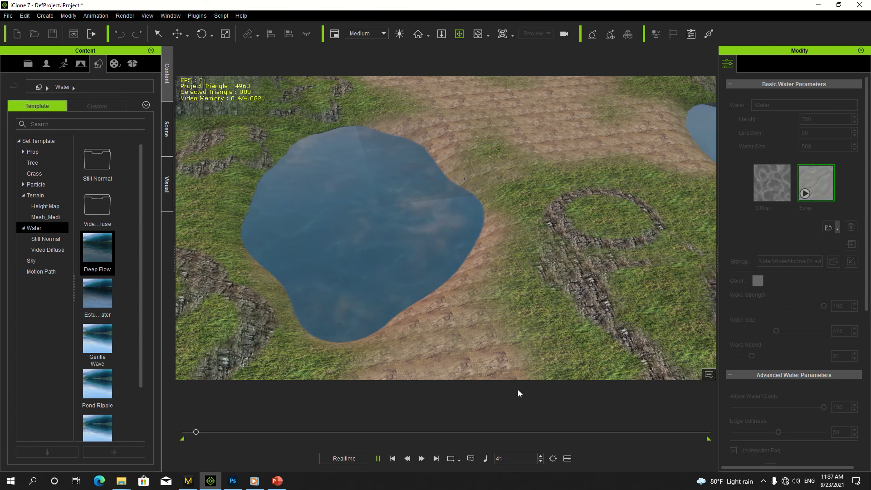
key("space")
Reduce the water's wave size to 174 and play the animation to check the ripples
left_click_drag(776, 331, 750, 333)
key("space")
right_click_drag(358, 271, 361, 251)
key("space")
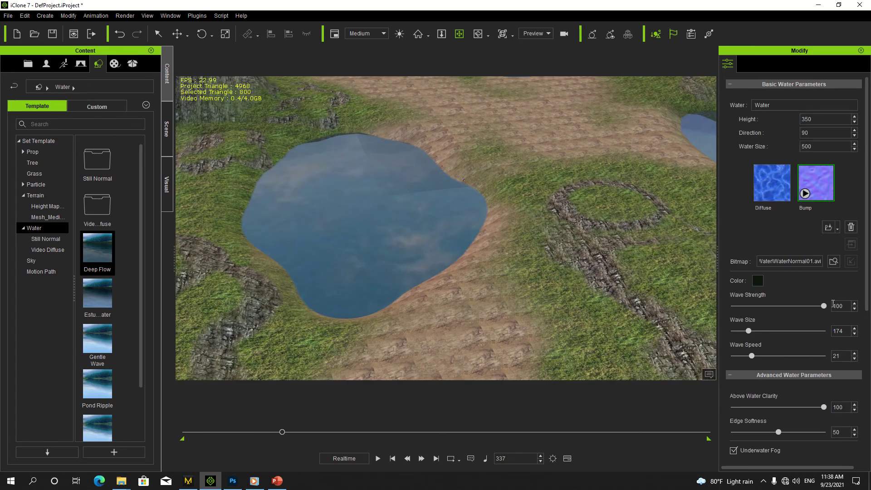
Lower the water's wave strength to 47 and preview the effect in playback
left_click_drag(822, 305, 777, 308)
key("space")
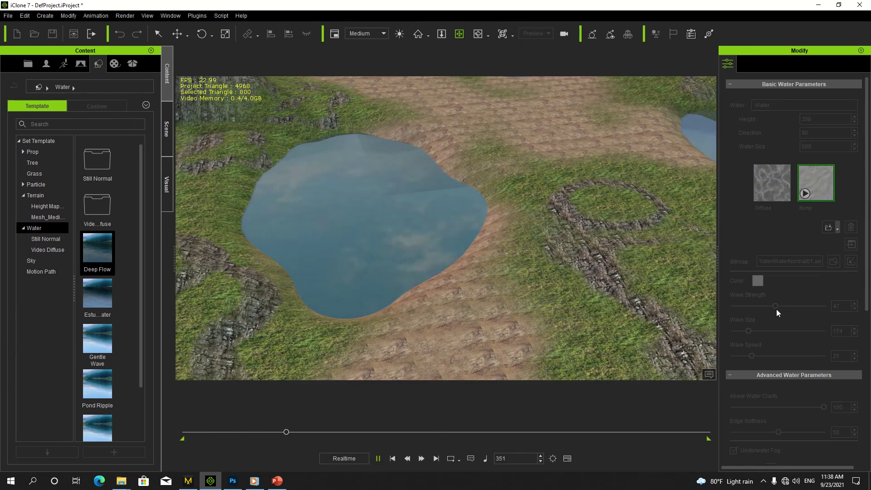
key("space")
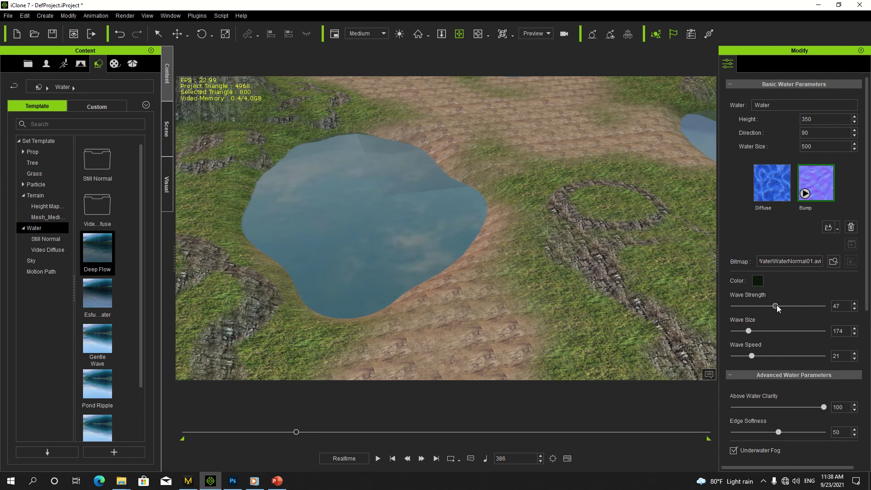
Try a wave strength of 79 and a wave speed of about 8, playing the animation to compare the water's motion
left_click_drag(752, 357, 794, 356)
key("space")
key("space")
key("space")
key("space")
key("space")
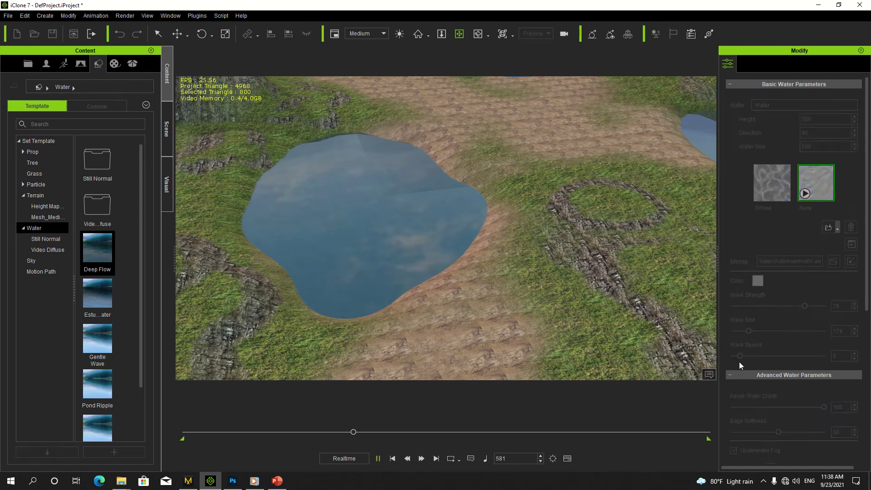
key("space")
Raise the water's wave speed to 76 and preview the faster waves in playback
left_click_drag(740, 356, 761, 356)
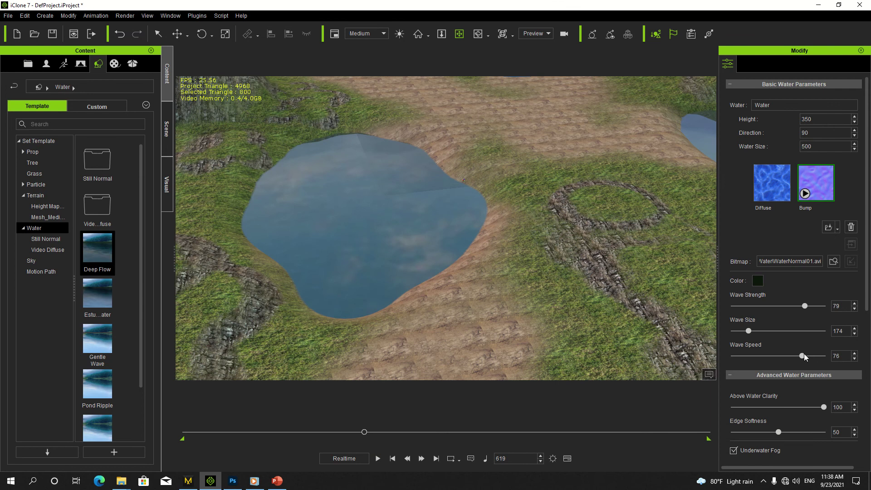
key("space")
key("space")
Narrow the camera's angle of view to 27.12 and frame the lake from a low angle
left_click(612, 289)
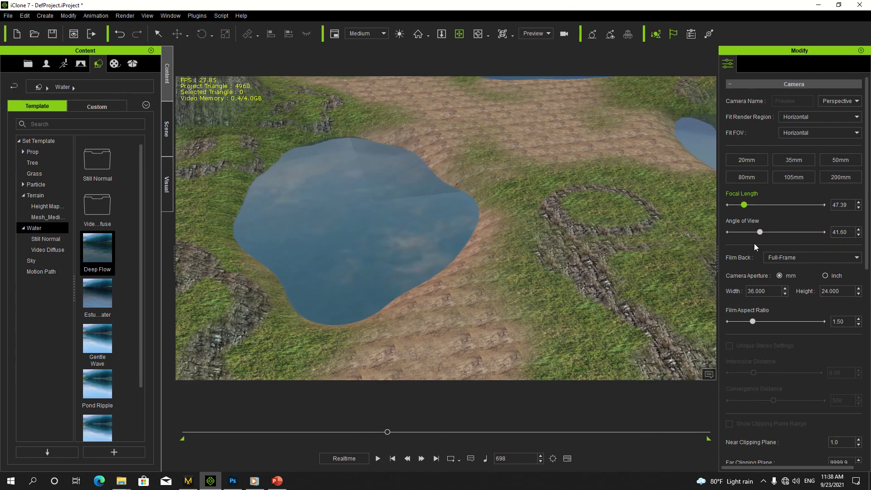
left_click_drag(762, 233, 748, 233)
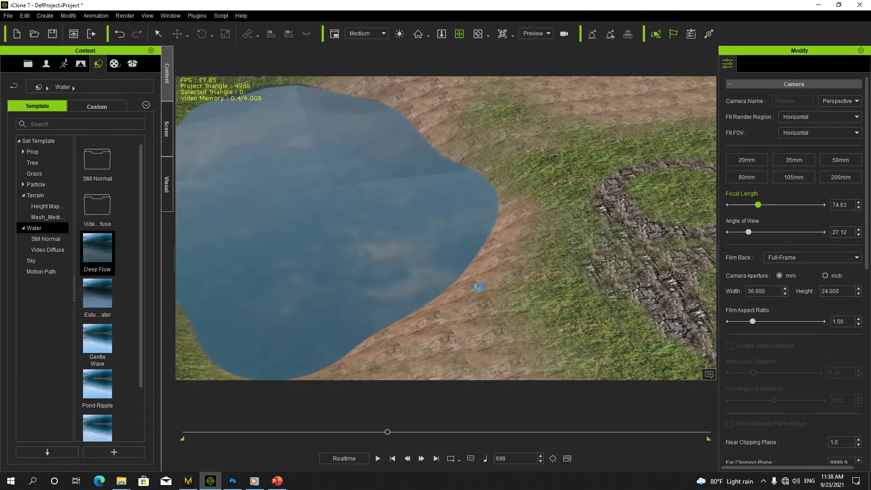
right_click_drag(530, 277, 589, 263)
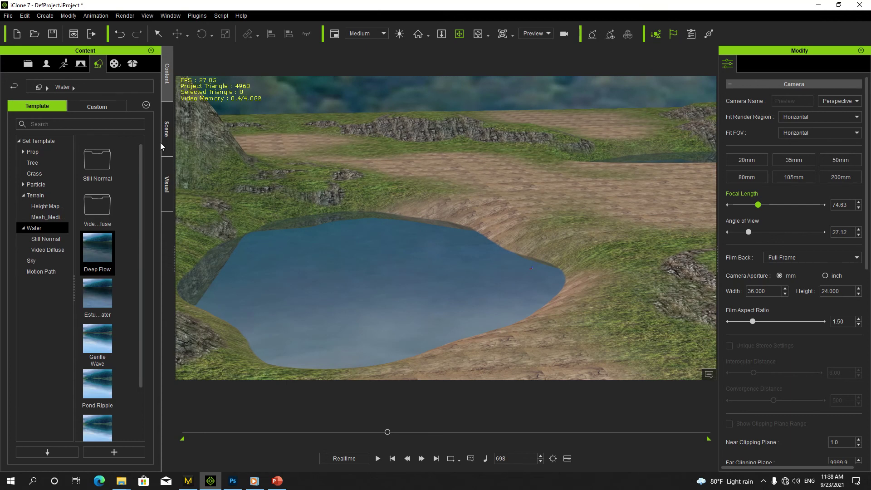
Select the water in the scene list, set its wave strength to 100, and play the animation
left_click(165, 132)
left_click(53, 167)
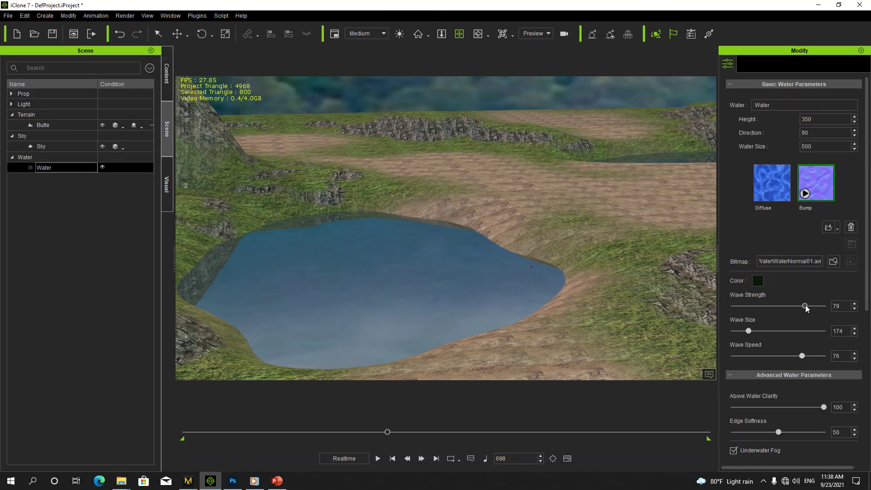
mouse_move(805, 306)
left_mouse_down()
mouse_move(779, 306)
mouse_move(814, 306)
left_mouse_up()
key("space")
key("space")
key("space")
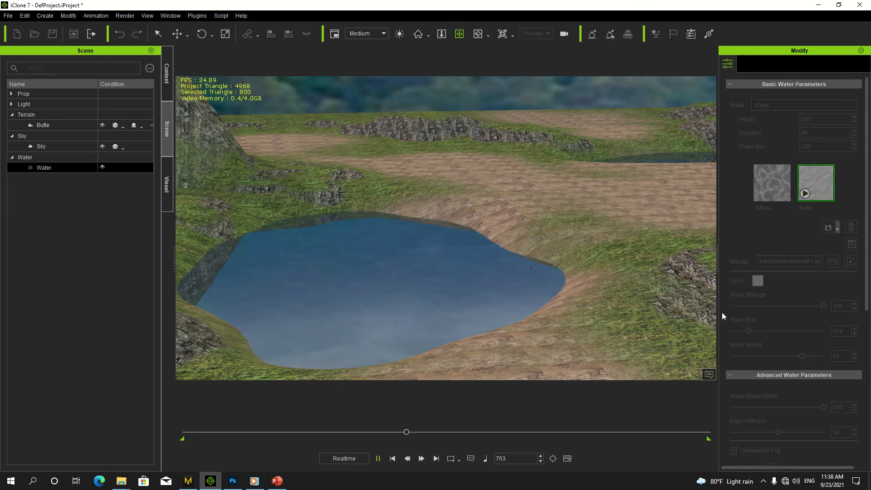
Examine the moving water from several angles during playback and return the timeline to the first frame
right_click_drag(474, 315, 454, 366)
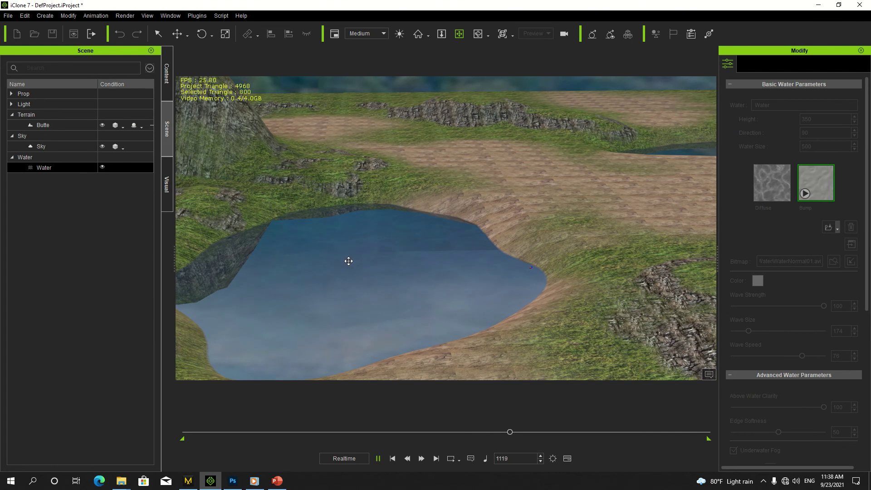
right_click_drag(366, 267, 448, 278)
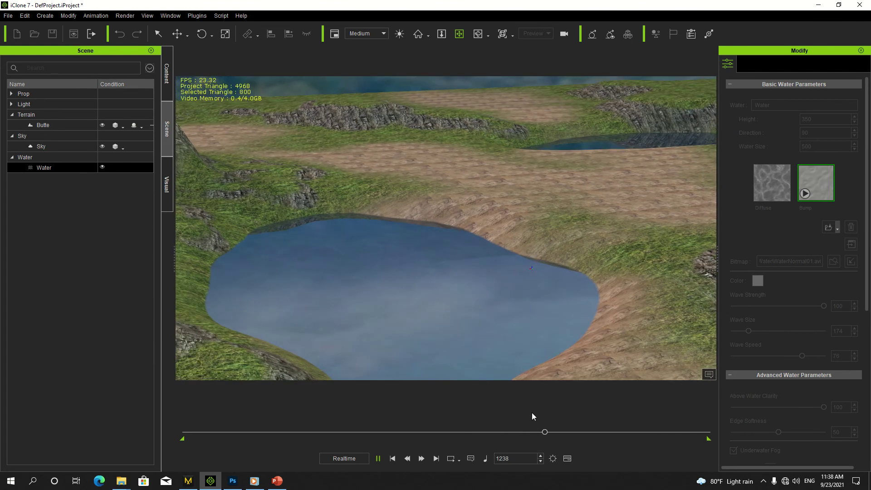
left_click(392, 458)
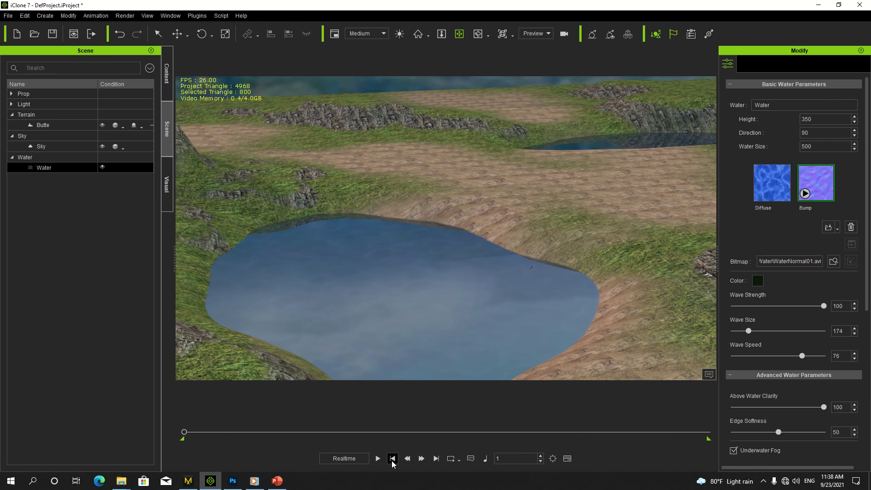
right_click_drag(576, 350, 504, 294)
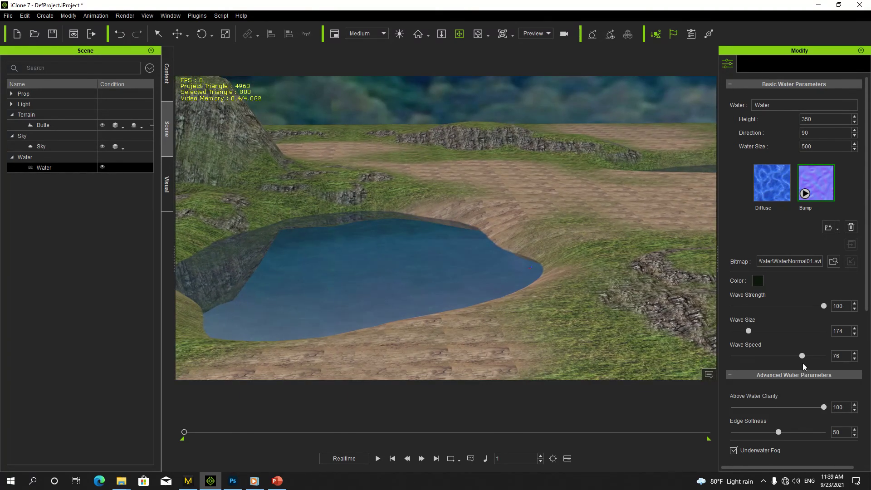
Lower the water's wave speed to 53 and preview the motion in playback
left_click_drag(802, 356, 781, 356)
key("space")
right_click_drag(437, 315, 543, 249)
key("space")
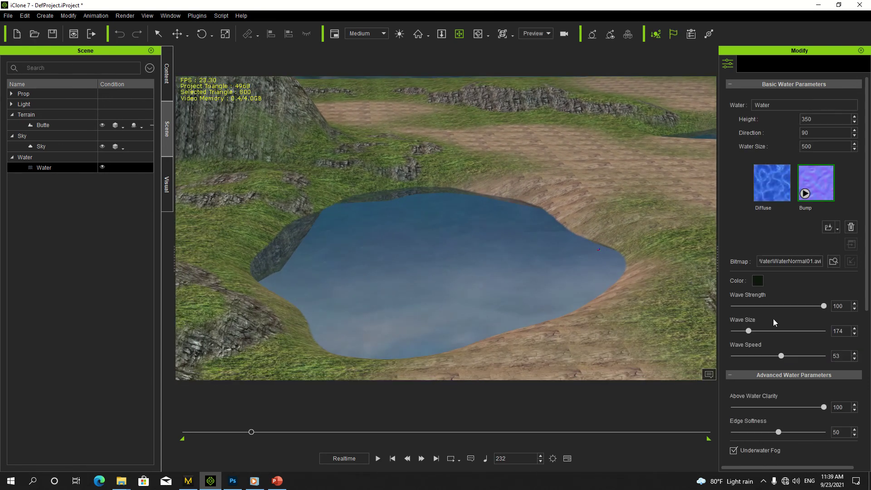
Try larger wave sizes for the water, ending at 446, and preview them in playback
left_click_drag(749, 332, 731, 330)
key("space")
key("space")
key("space")
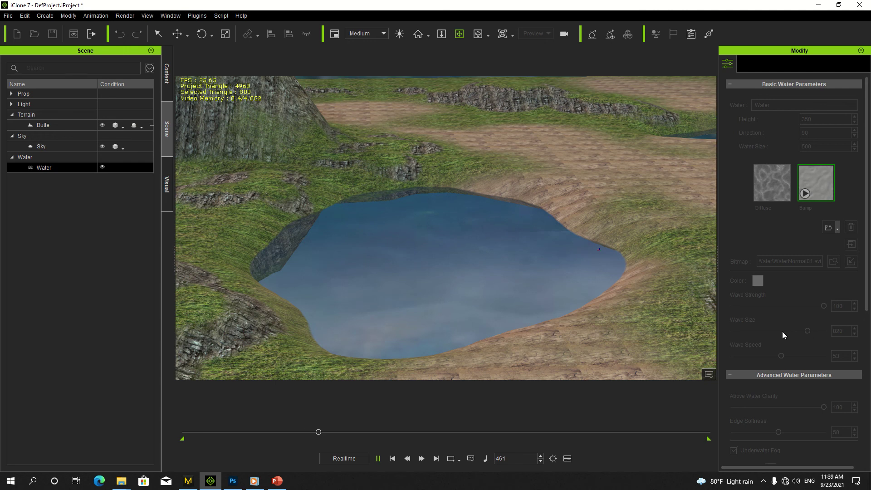
key("space")
left_click_drag(808, 331, 774, 331)
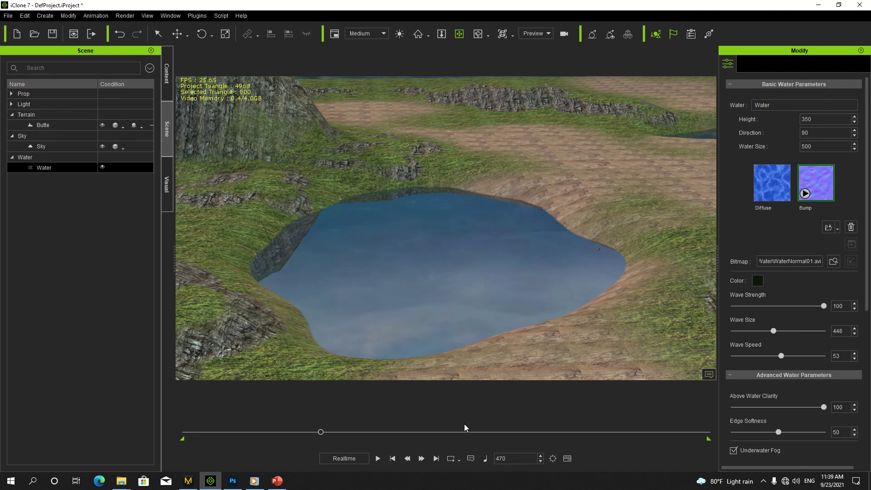
key("space")
key("space")
Reduce the water's wave strength to 75 and its wave size to 323, and preview the result in playback
mouse_move(825, 306)
left_mouse_down()
mouse_move(774, 306)
mouse_move(821, 308)
left_mouse_up()
key("space")
key("space")
left_click_drag(816, 305, 762, 344)
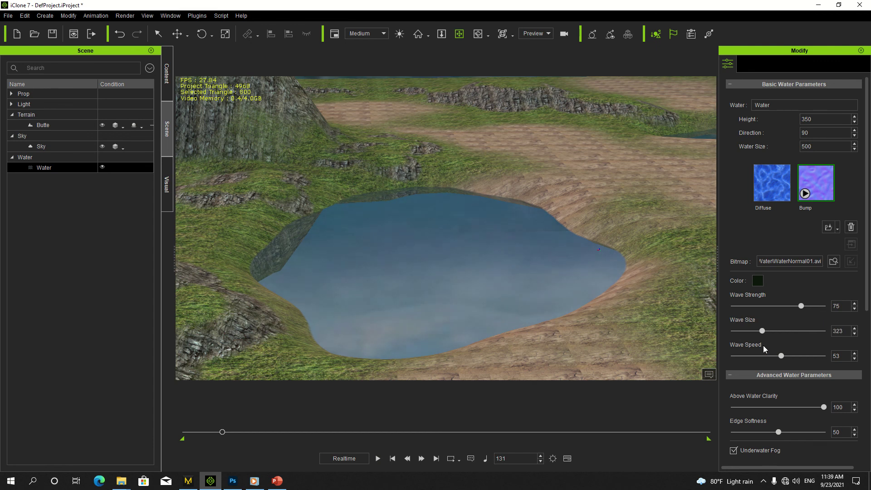
key("space")
key("space")
Set the water's wave size to 256 and wave speed to 70, and play the animation
mouse_move(762, 332)
left_mouse_down()
mouse_move(779, 333)
mouse_move(757, 333)
left_mouse_up()
key("space")
key("space")
left_click_drag(791, 356, 797, 357)
key("space")
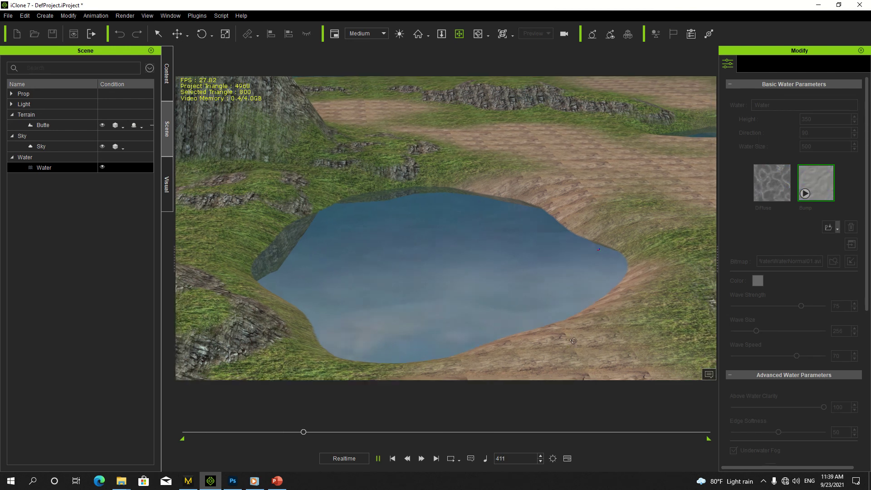
Examine the lake's waves from several angles during playback and return the timeline to the first frame
right_click_drag(515, 311, 560, 303)
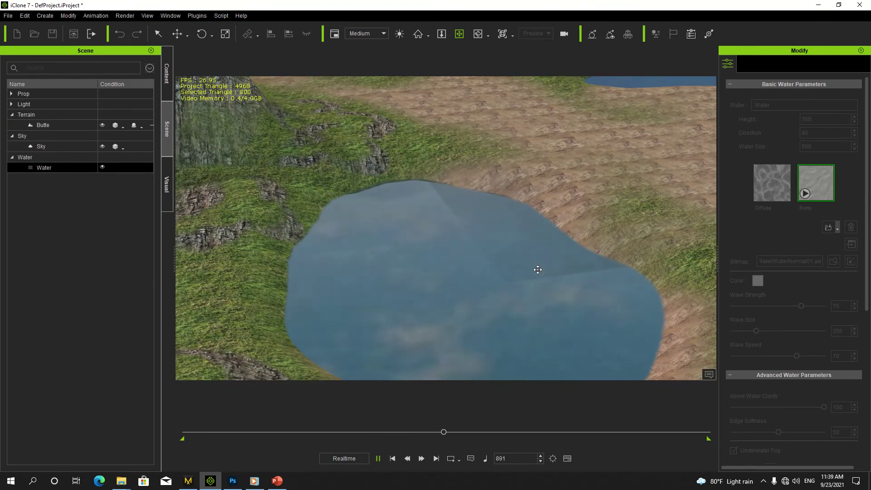
right_click_drag(537, 270, 597, 167)
mouse_move(500, 49)
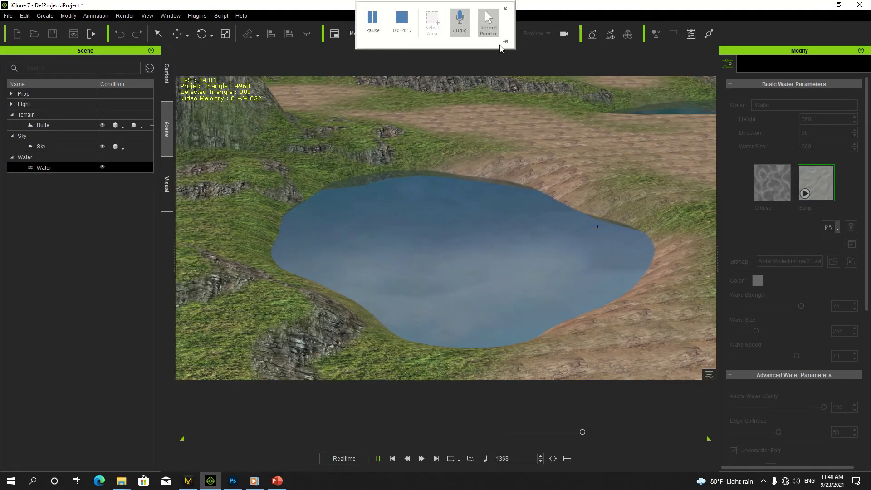
right_click_drag(506, 256, 674, 213)
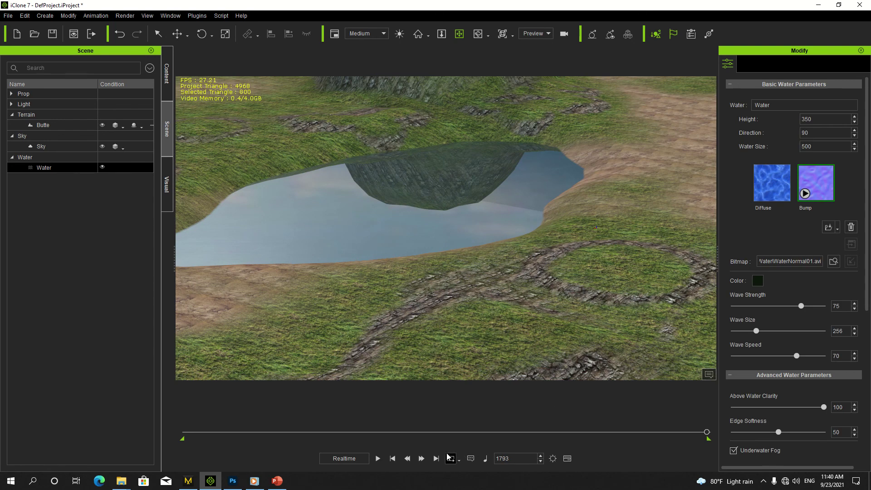
left_click(393, 459)
Set the water's wave size to 200 and preview the waves in playback
left_click_drag(823, 407, 789, 432)
right_click_drag(460, 268, 518, 228)
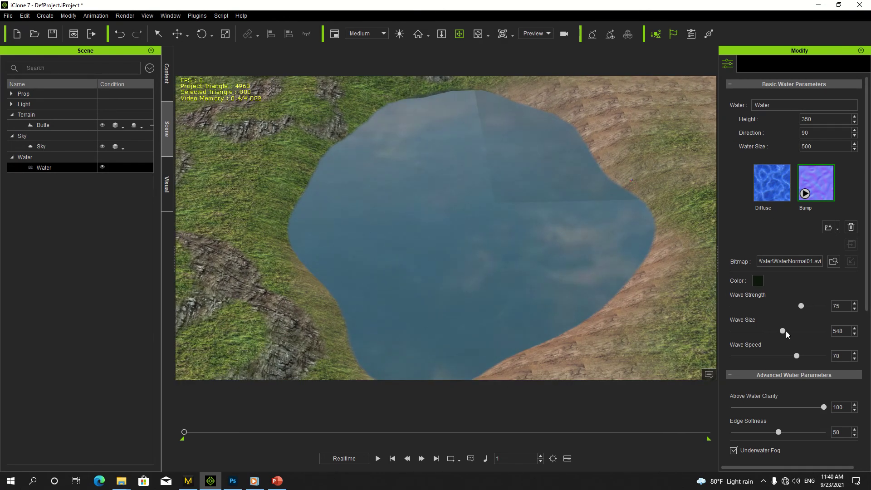
left_click_drag(782, 331, 750, 330)
key("space")
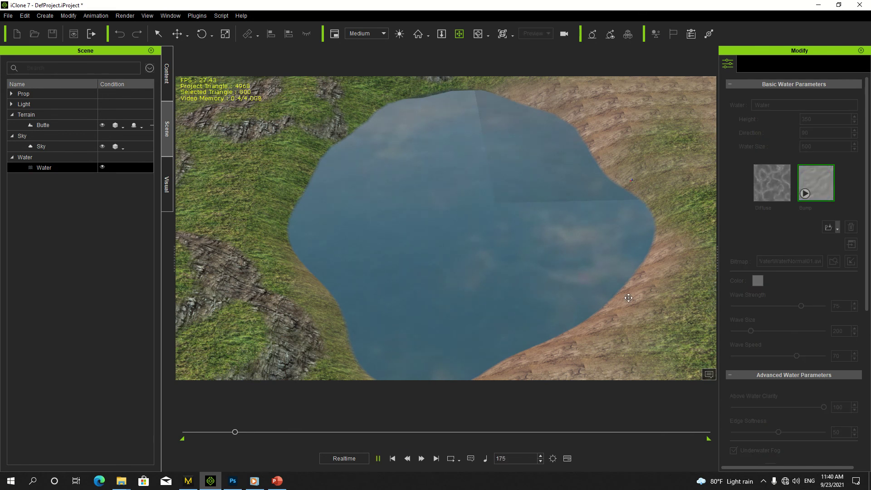
right_click_drag(549, 285, 551, 232)
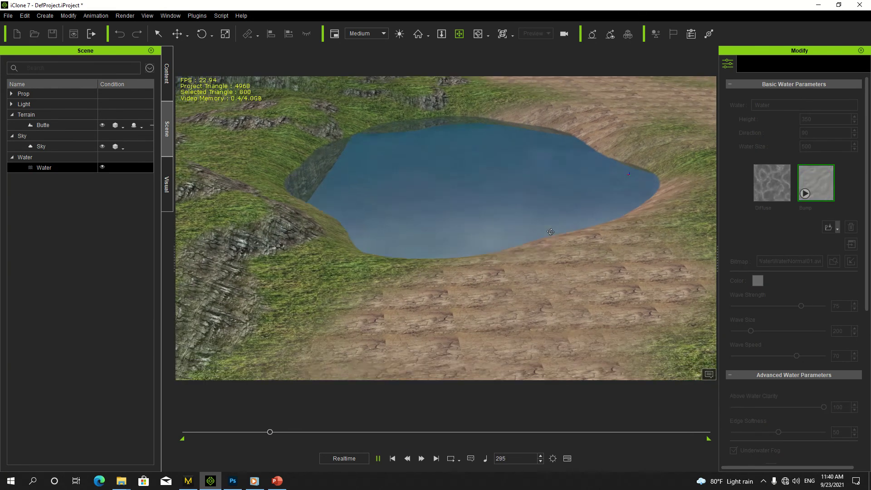
key("space")
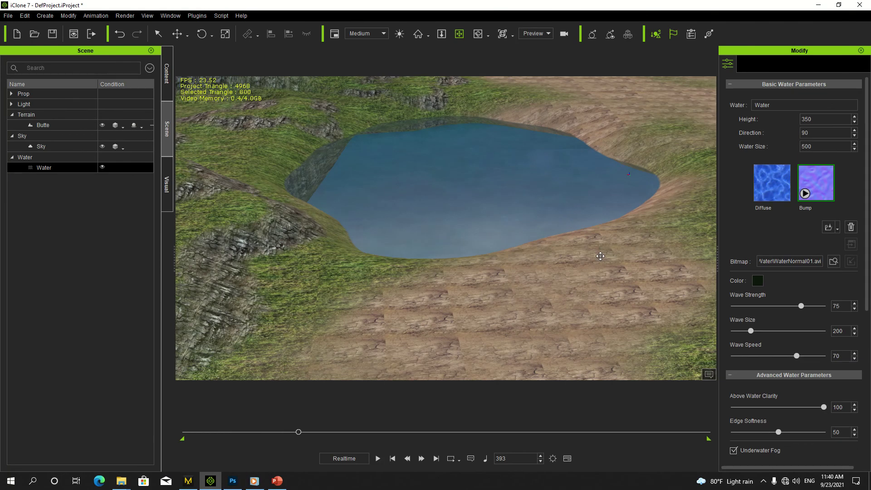
Open the water's color selection and try near-black gray shades, ending with #151614
right_click_drag(517, 205, 496, 279)
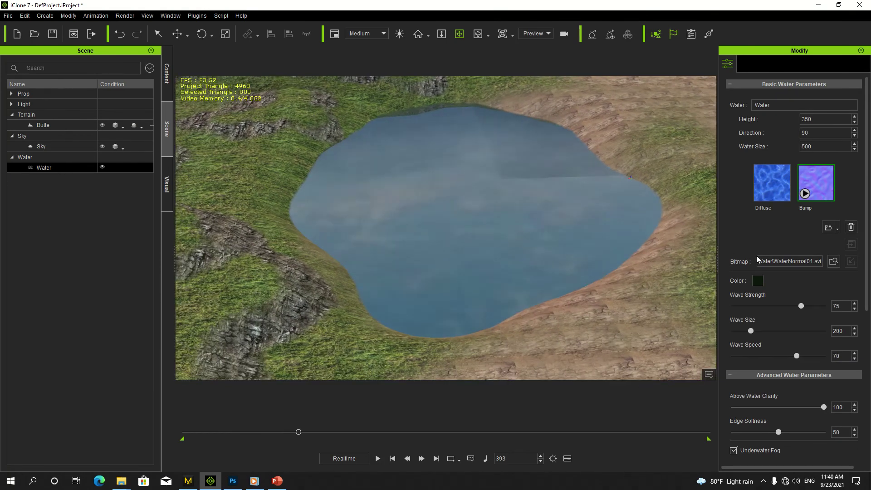
left_click(757, 282)
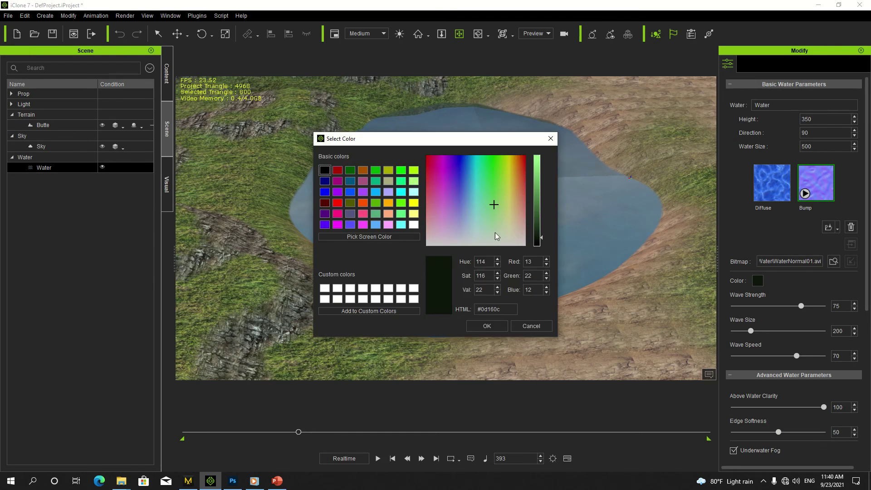
left_click(472, 239)
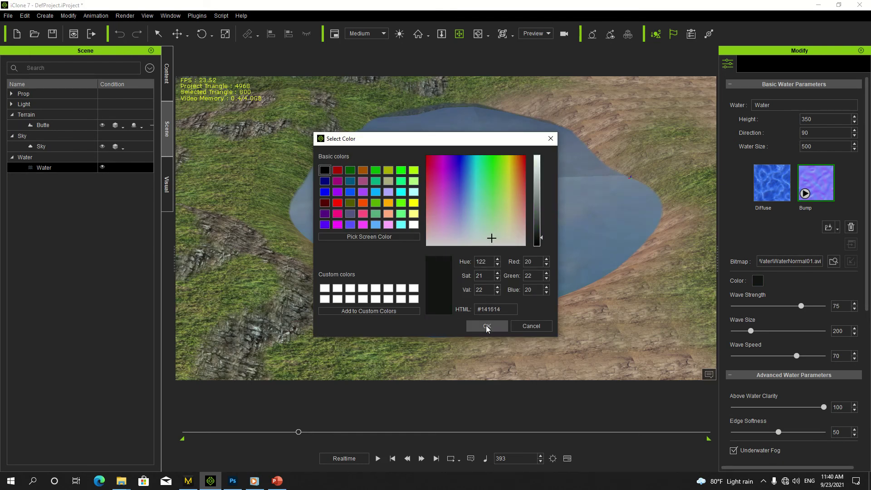
left_click_drag(478, 234, 504, 240)
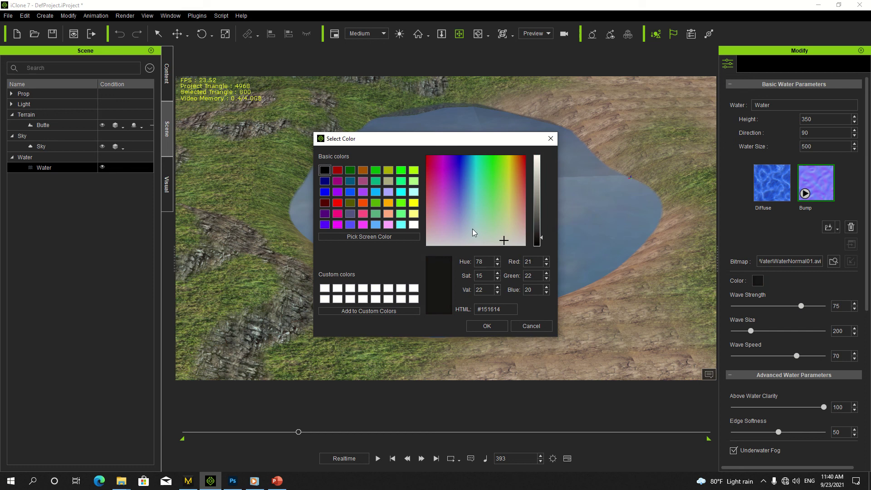
Try yellow, light purple, khaki, white and blue #5555ff as the water color
left_click(414, 204)
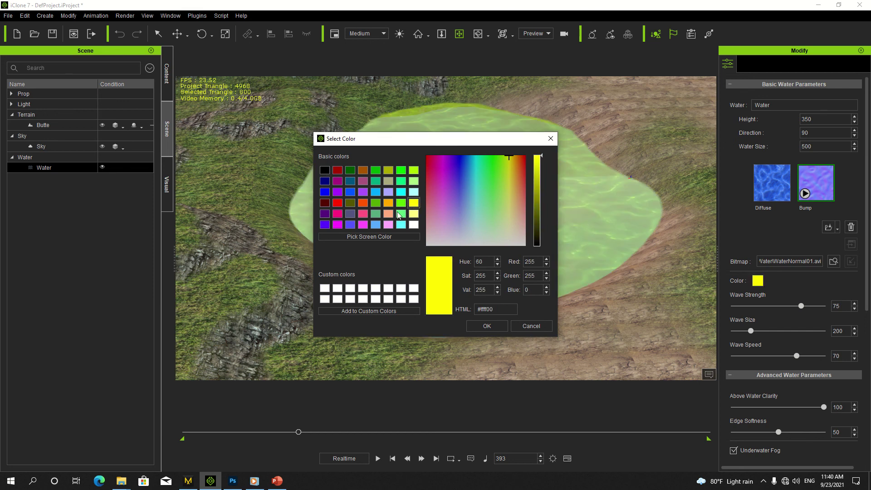
left_click(388, 192)
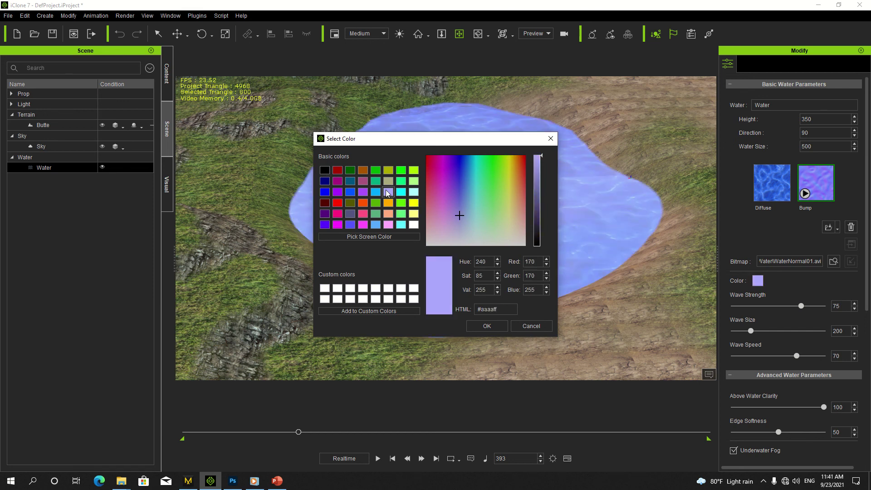
left_click(388, 181)
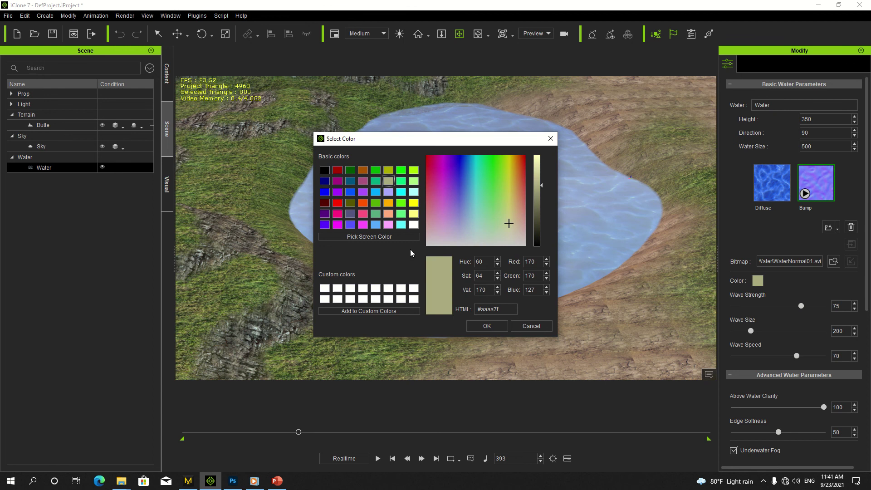
left_click(413, 225)
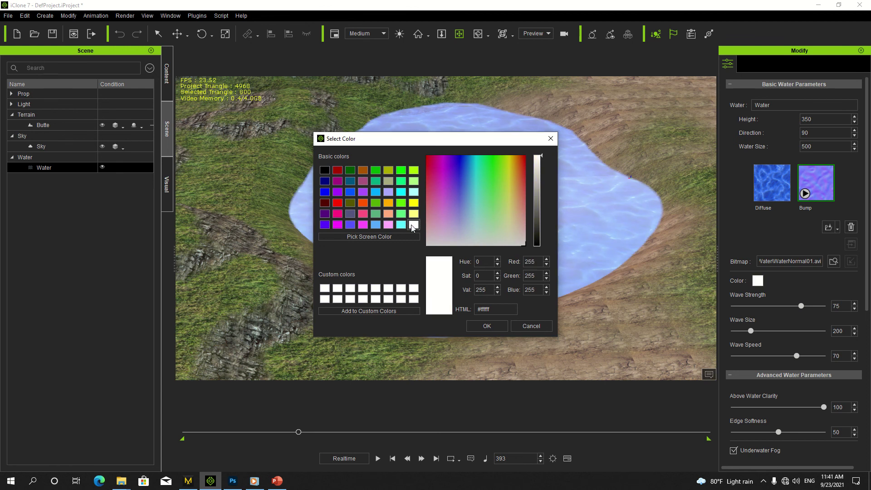
left_click(354, 228)
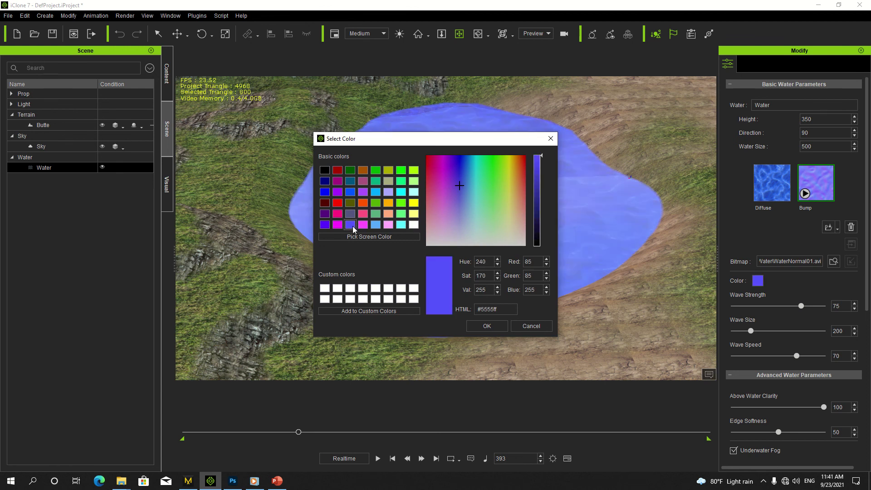
left_click(350, 288)
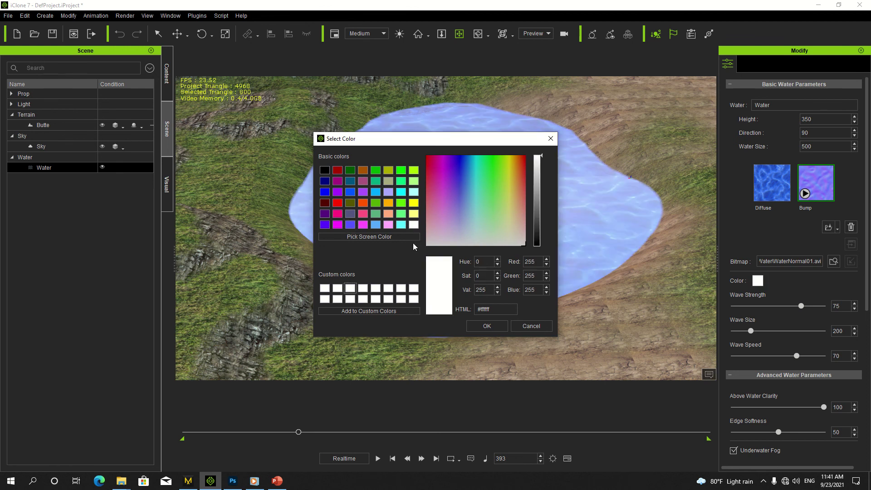
Try further basic colors on the water, including yellow, #00ff7f, #55ff00, #ffaa00 and #55ffff
left_click(413, 203)
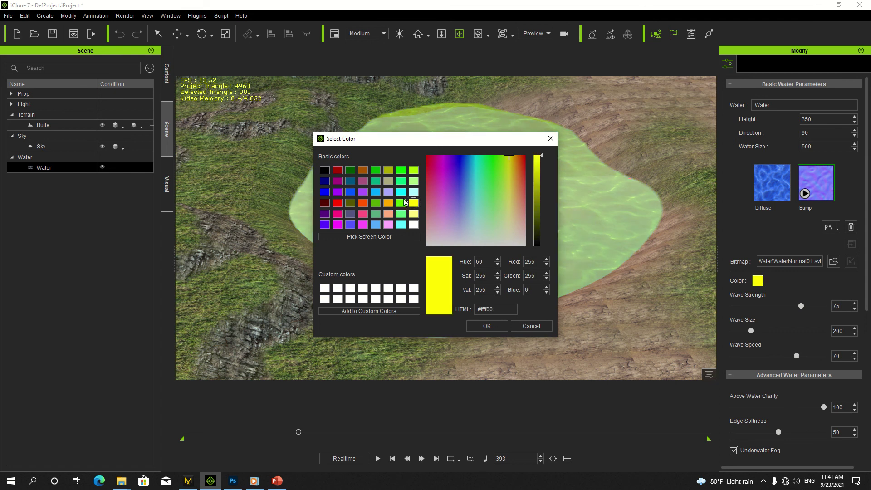
left_click(337, 203)
left_click(413, 192)
left_click(401, 182)
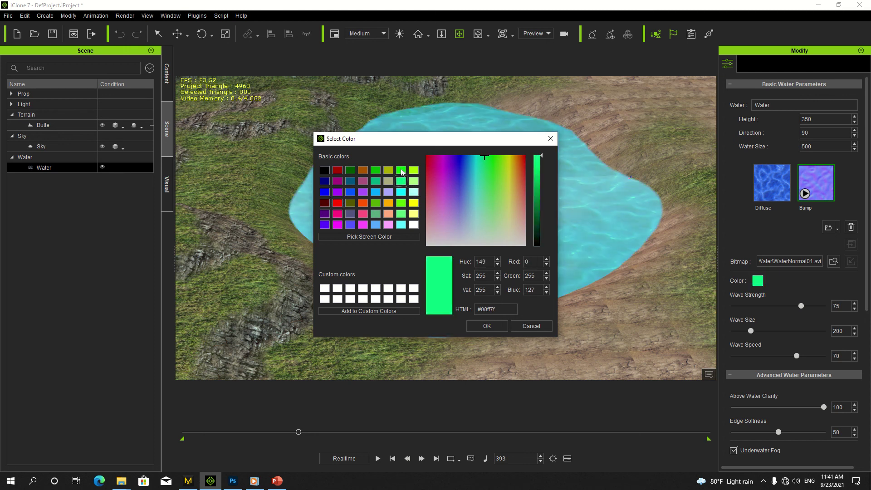
left_click(401, 171)
left_click(401, 202)
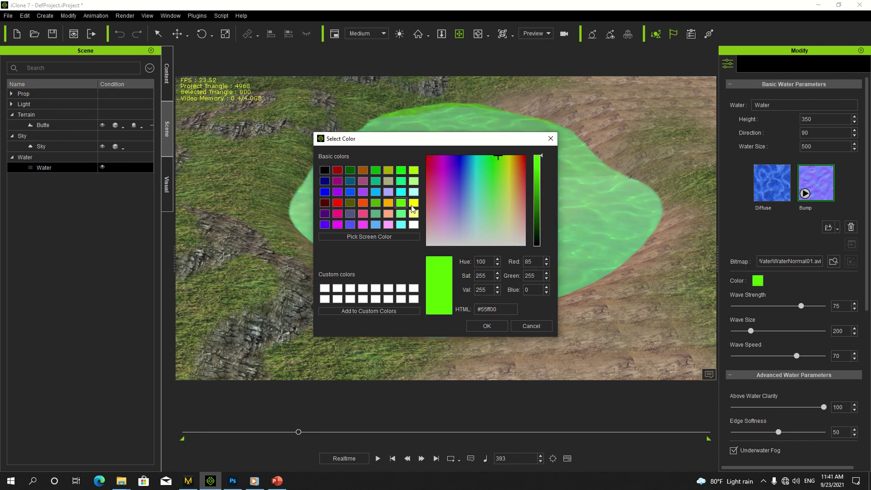
left_click(414, 203)
left_click(389, 204)
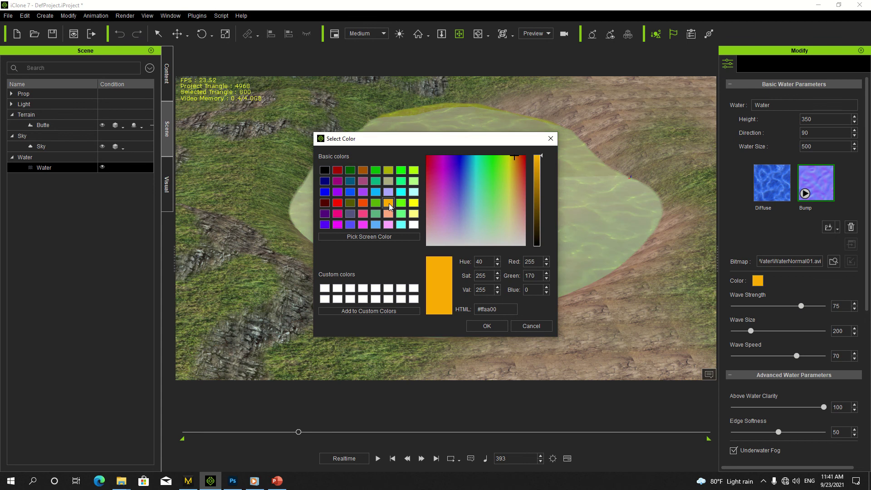
left_click(401, 224)
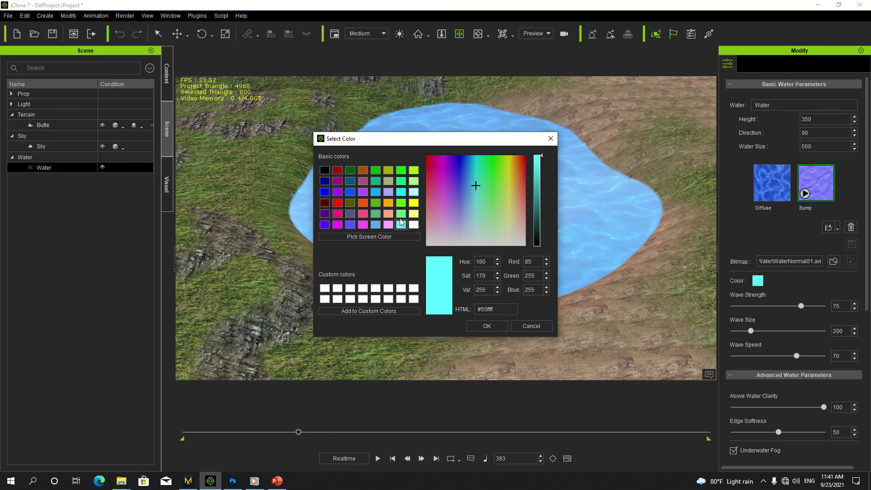
Apply orange #ffaa00 as the water color, preview it in playback, and return the timeline to the first frame
left_click(388, 204)
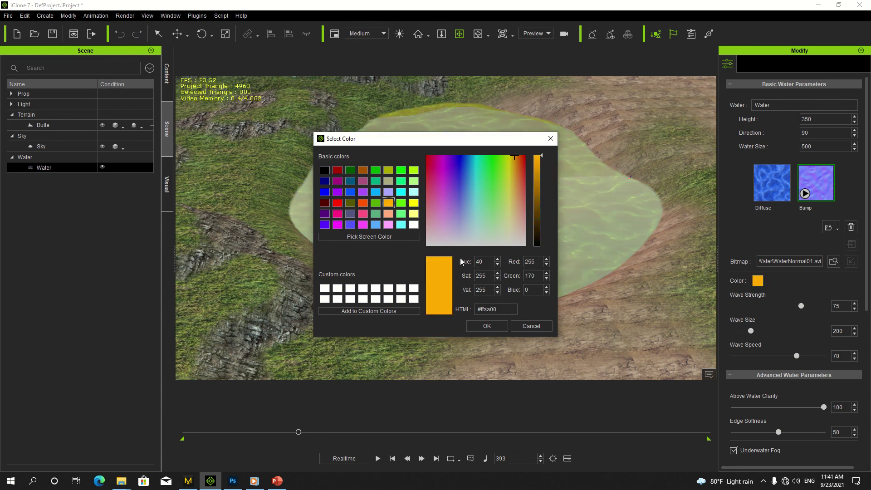
left_click(486, 325)
key("space")
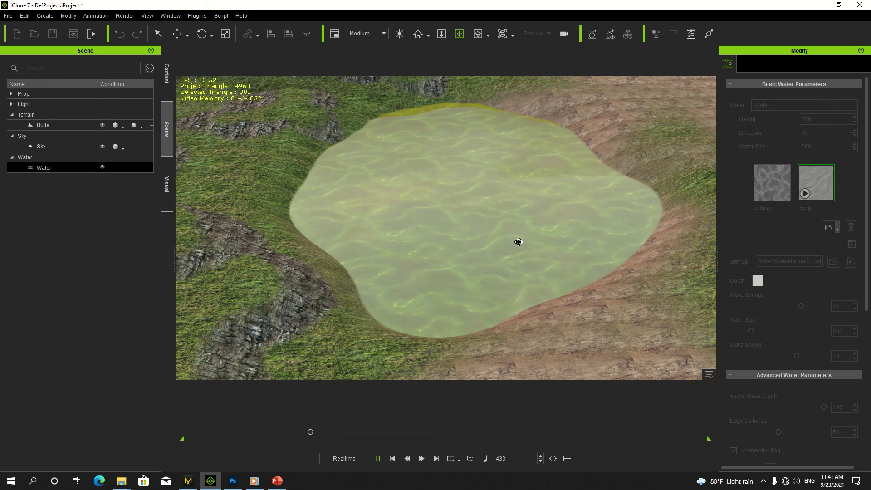
right_click_drag(521, 271, 542, 181)
right_click_drag(507, 215, 490, 246)
key("space")
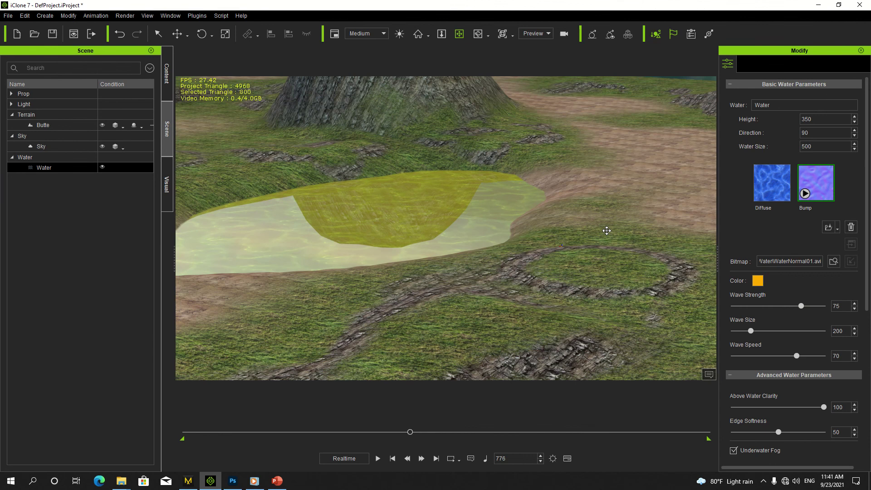
left_click(392, 458)
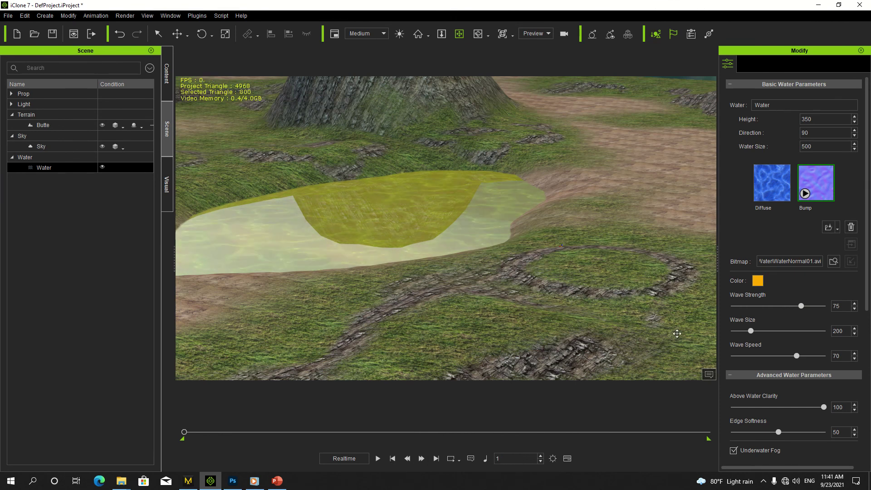
Deselect the water, widen the camera's angle of view to 63.31, and preview the three lakes from above in playback
left_click(624, 297)
left_click_drag(758, 205, 730, 205)
right_click_drag(570, 291, 677, 208)
left_click_drag(793, 232, 730, 232)
key("space")
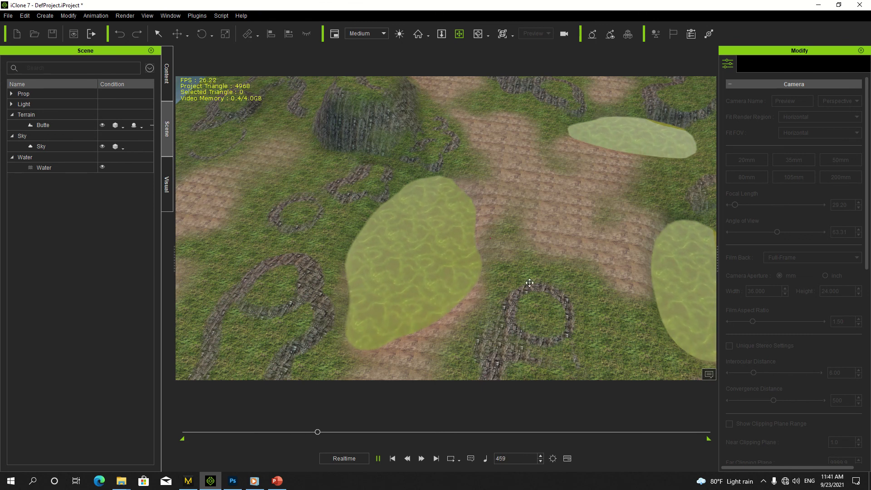
key("space")
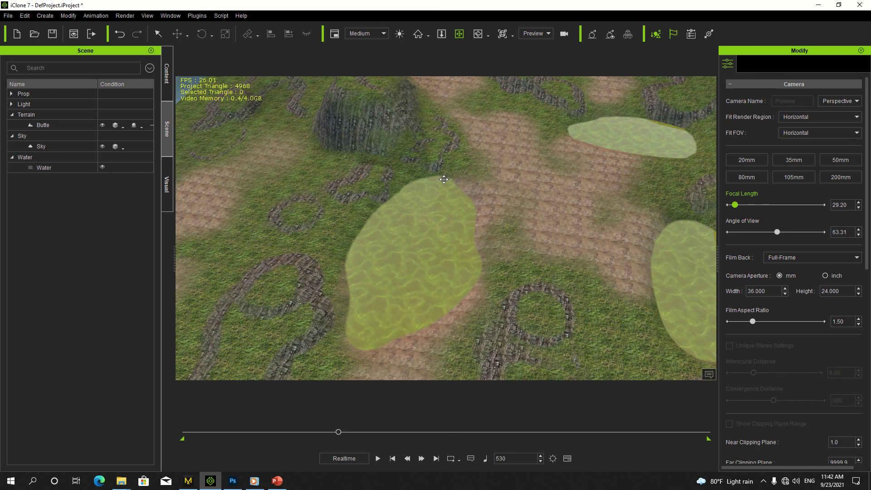
Examine the finished terrain, lakes and sky from lower camera angles
left_click_drag(581, 219, 584, 265)
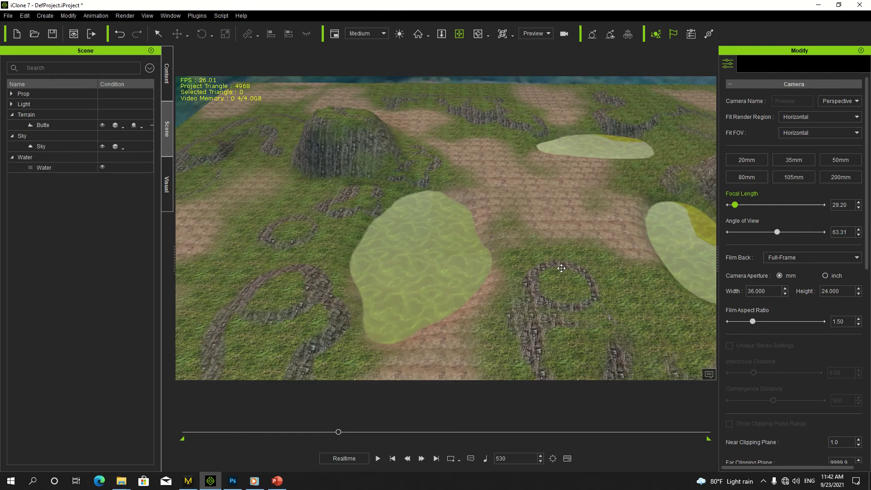
left_click_drag(562, 268, 566, 253)
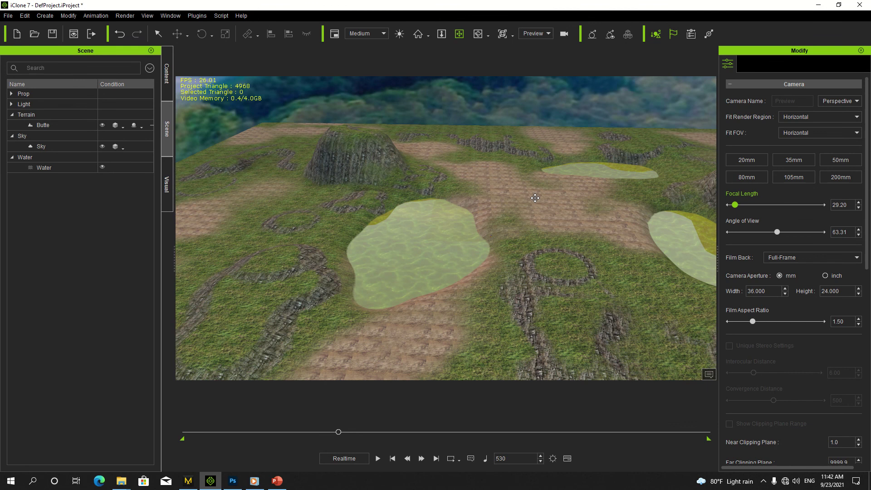
right_click_drag(535, 187, 476, 201)
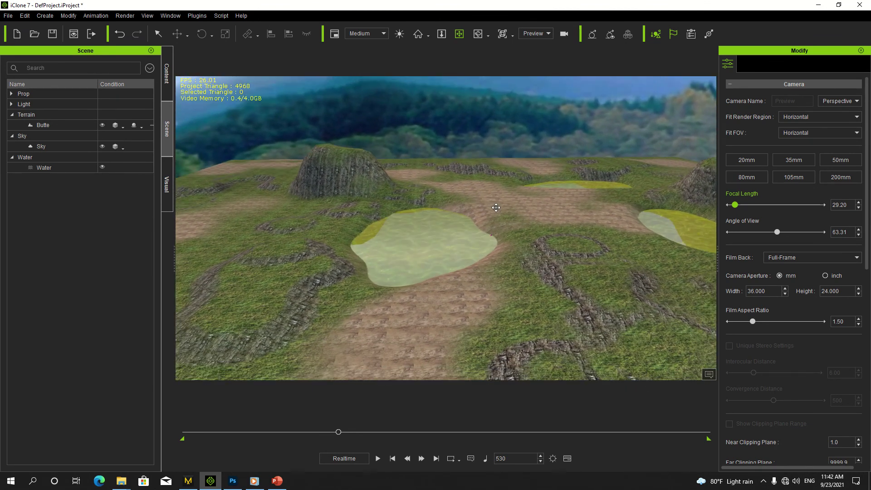
right_click_drag(508, 227, 527, 257)
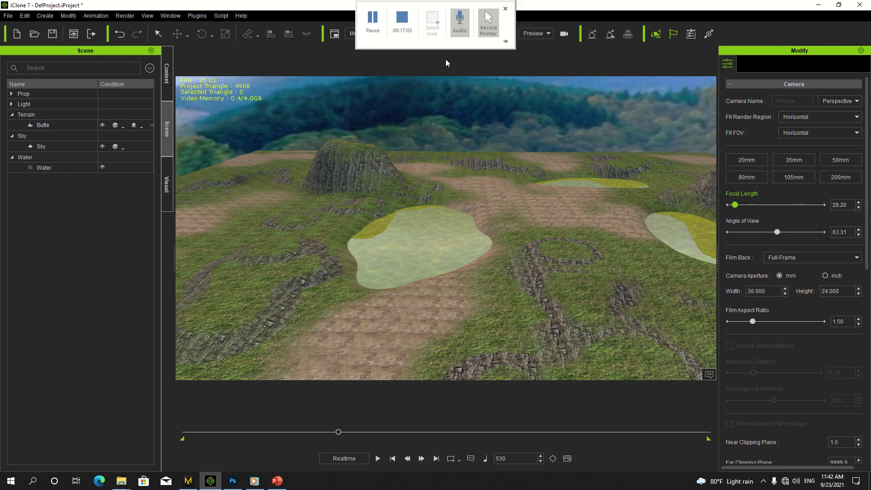
mouse_move(443, 4)
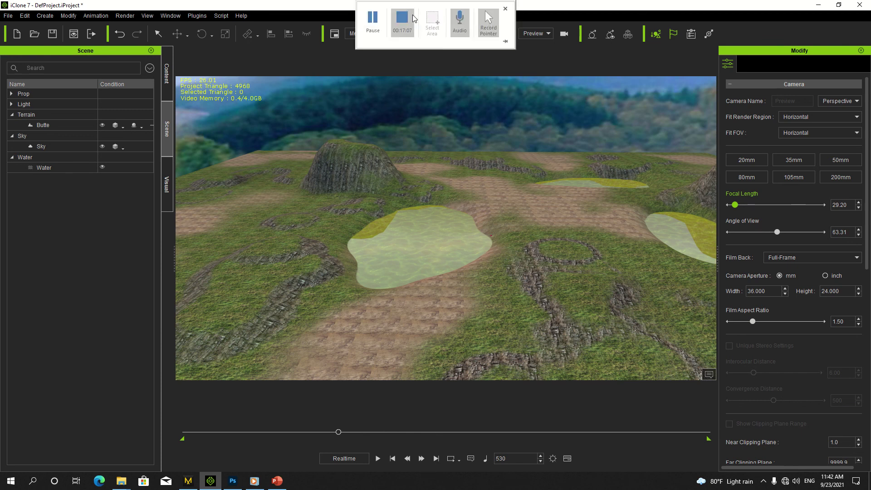